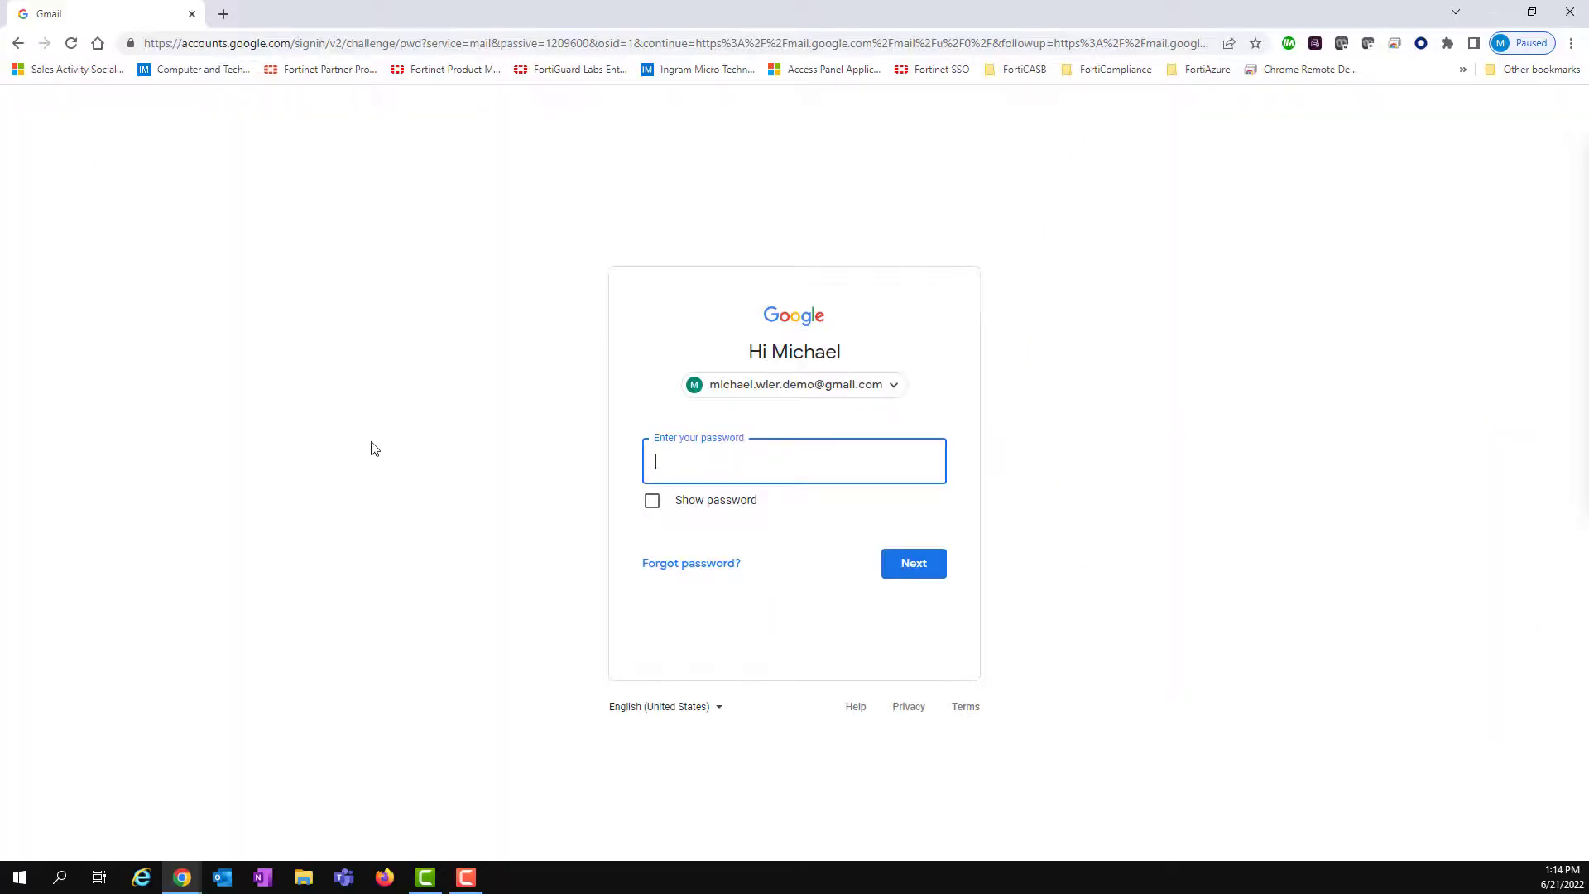
# Step: Enter the Gmail account password to complete the Google sign-in
pyautogui.write('••••••••••')
pyautogui.press('Return')
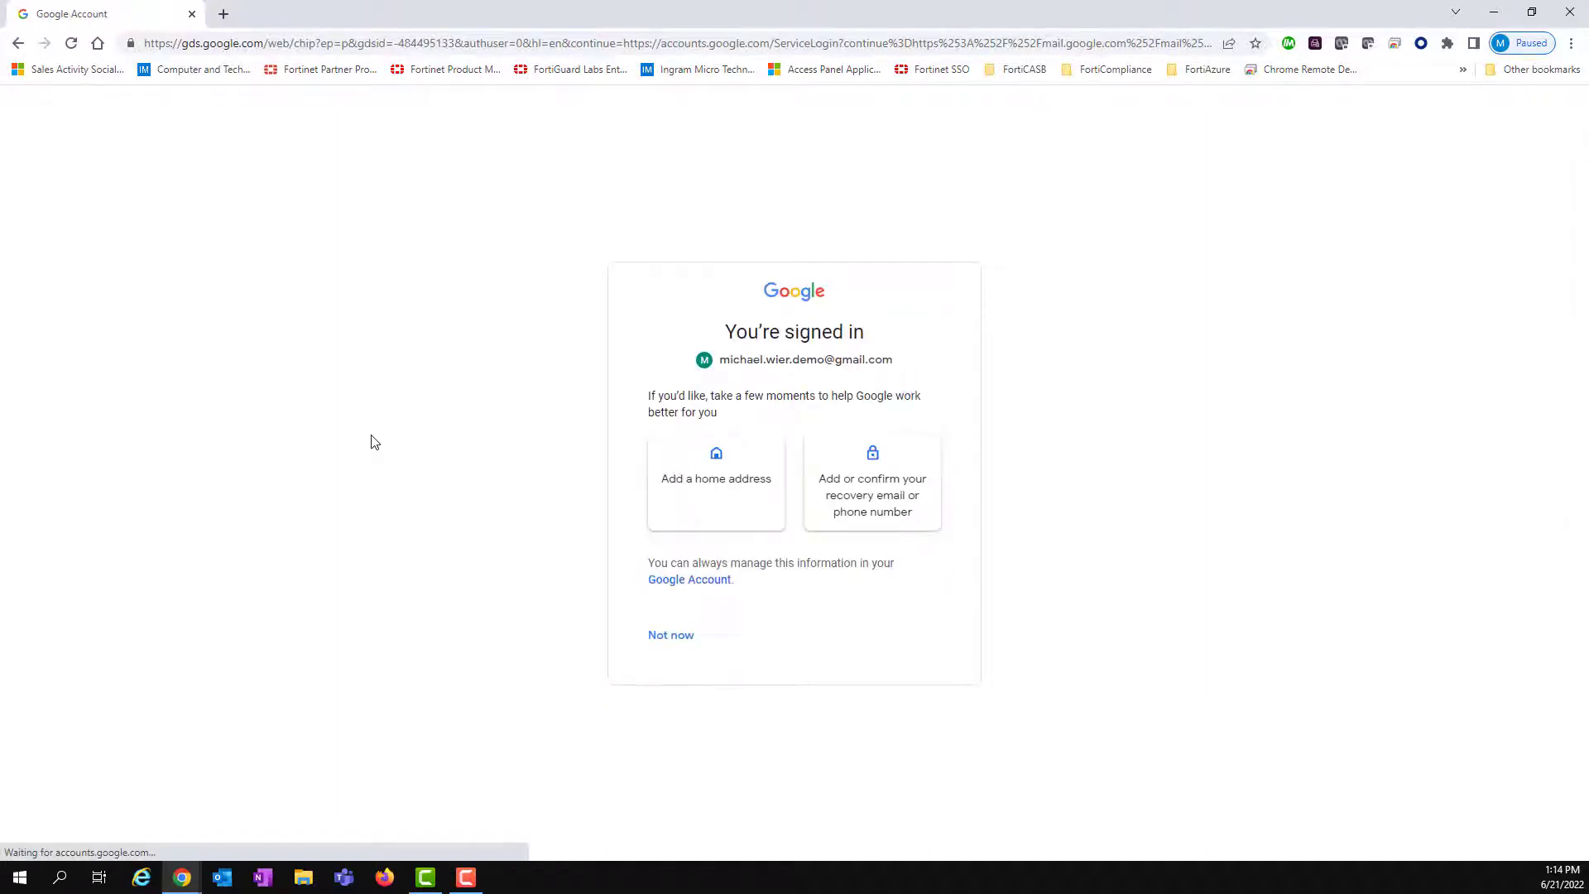
# Step: Skip the optional account updates, decline Gmail desktop notifications, and bring up the account panel
pyautogui.click(658, 637)
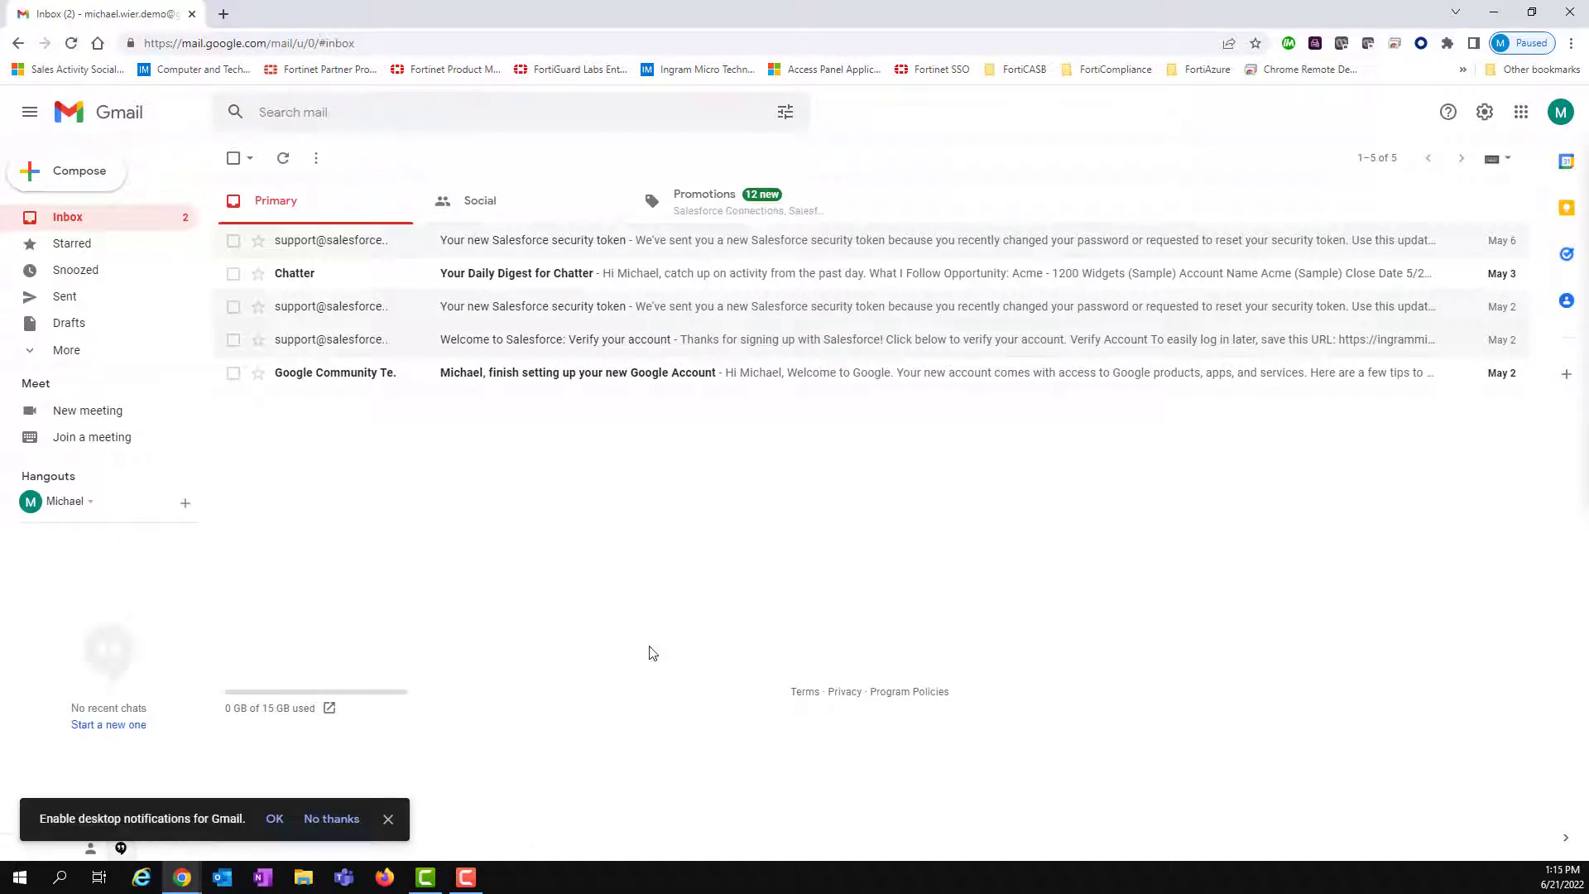
pyautogui.click(331, 819)
pyautogui.click(1484, 111)
pyautogui.click(1560, 113)
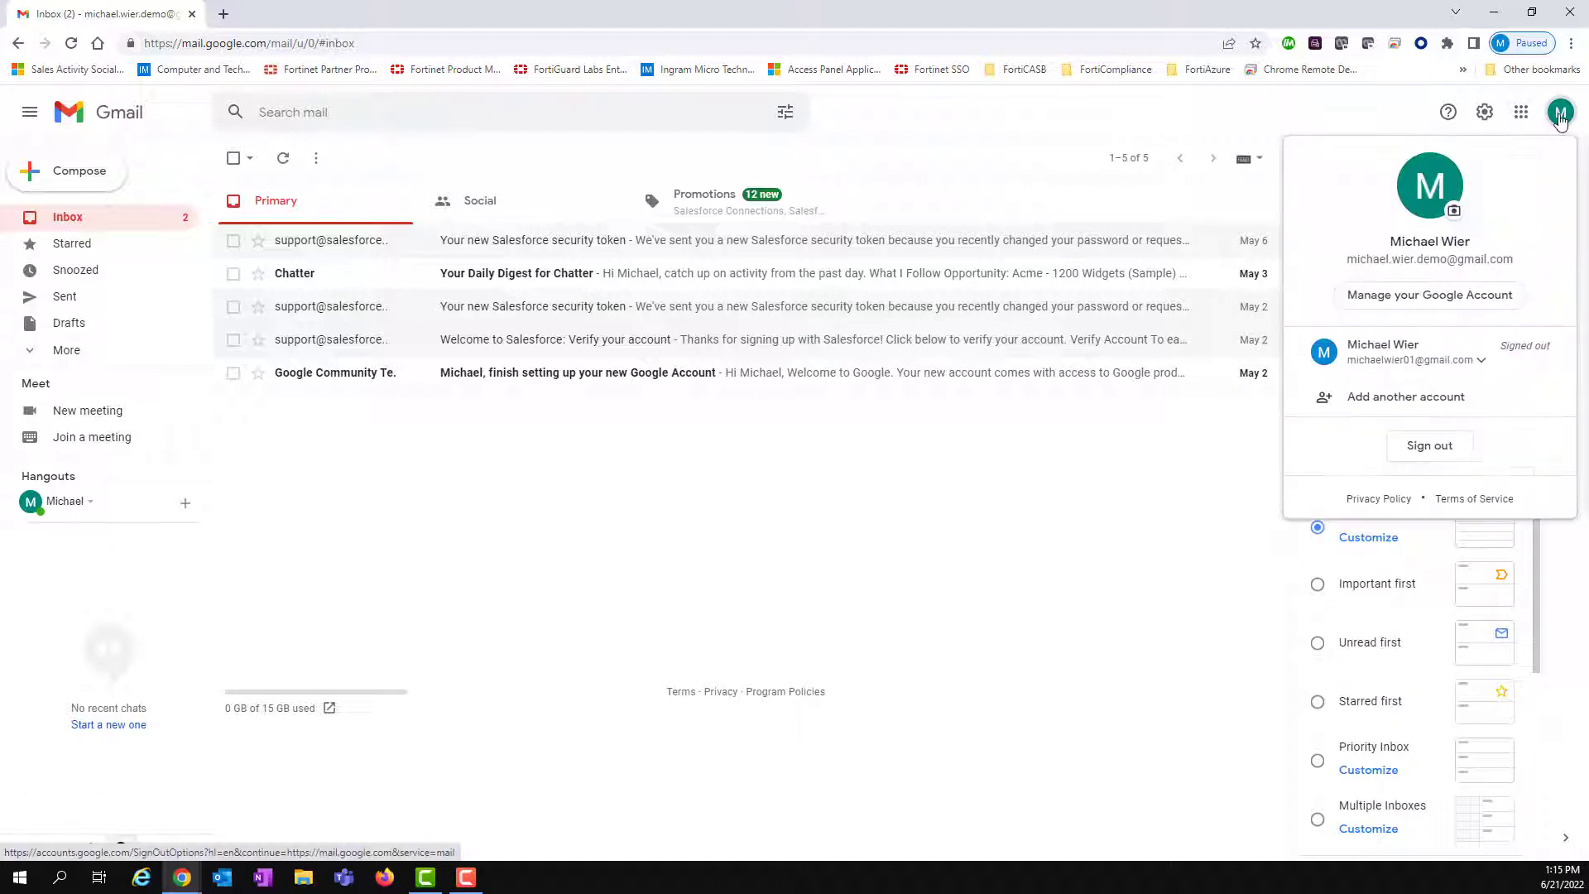
# Step: Go to Security > 2-Step Verification, start setup, and re-confirm the account password
pyautogui.click(1477, 301)
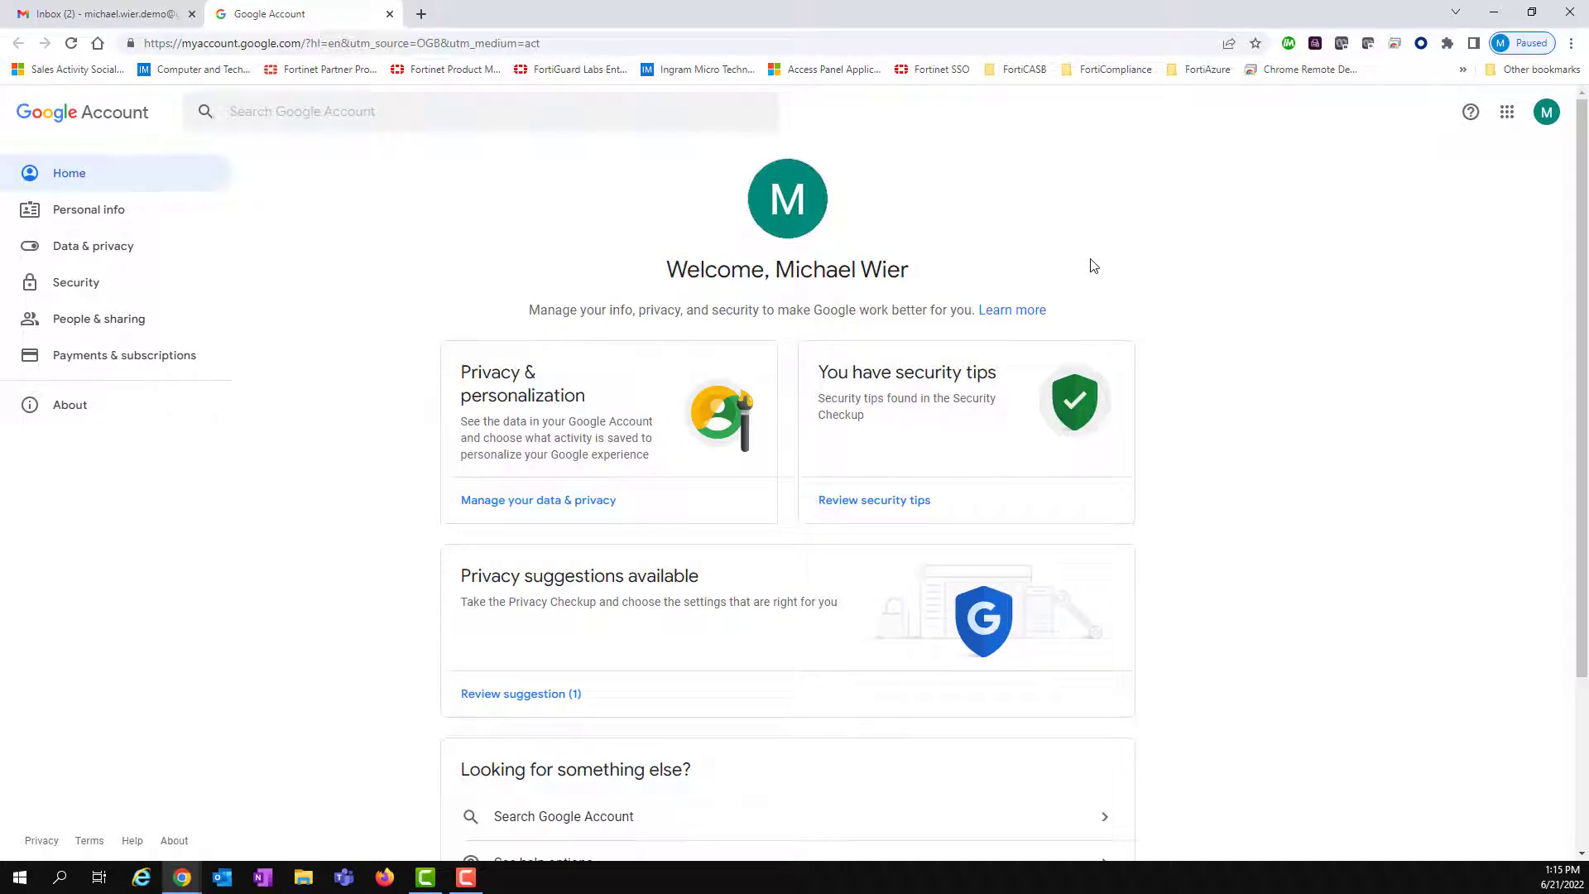
pyautogui.click(103, 287)
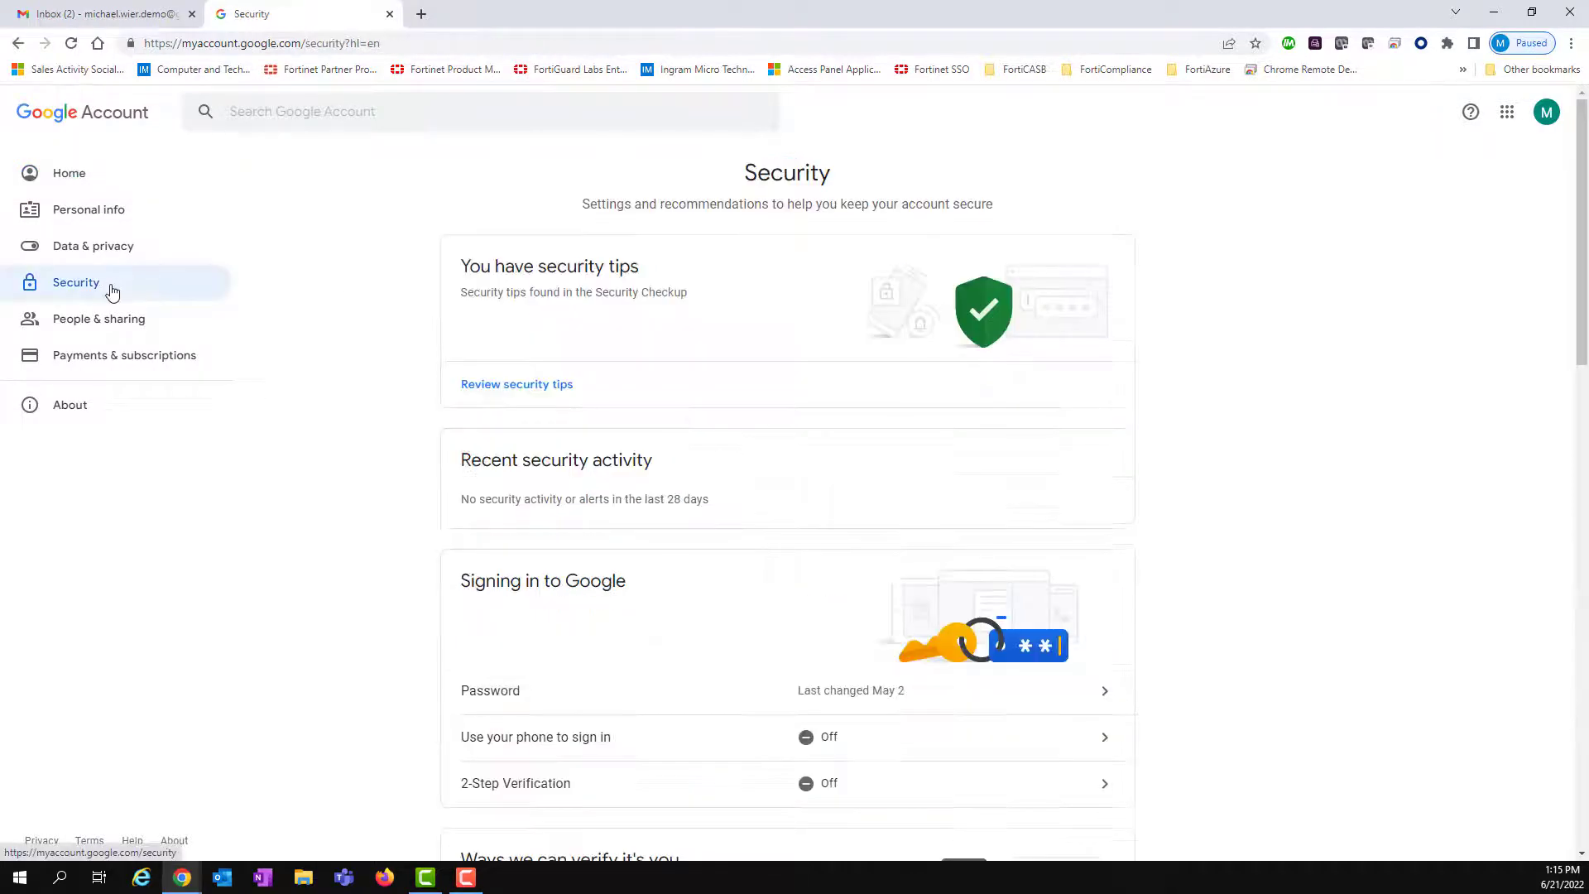
pyautogui.scroll(-2, 414, 397)
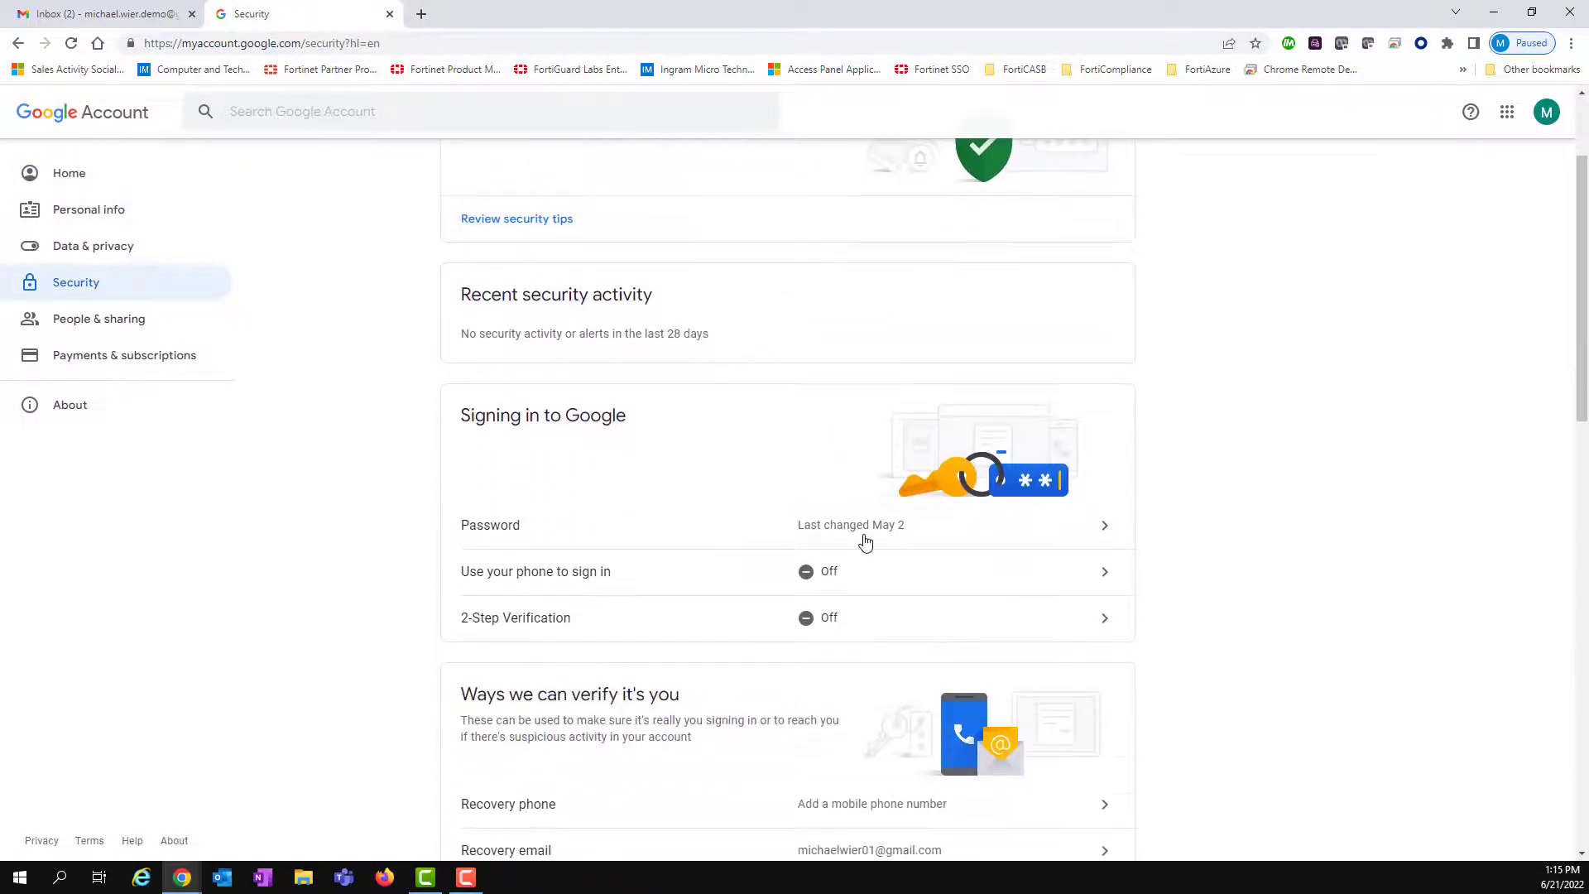
pyautogui.click(1106, 616)
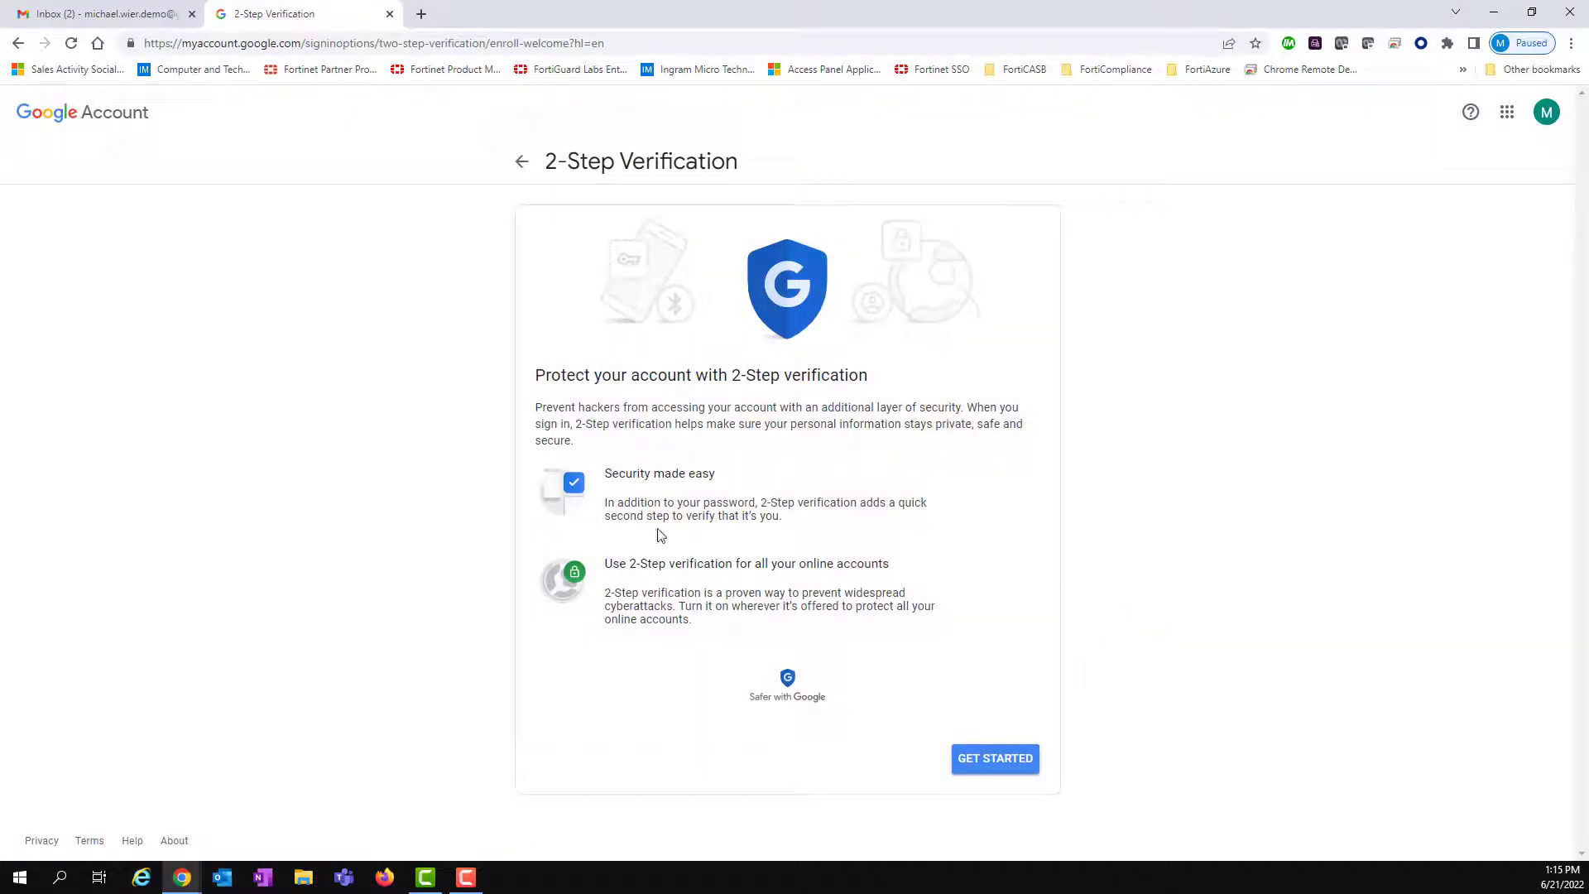
pyautogui.click(1006, 763)
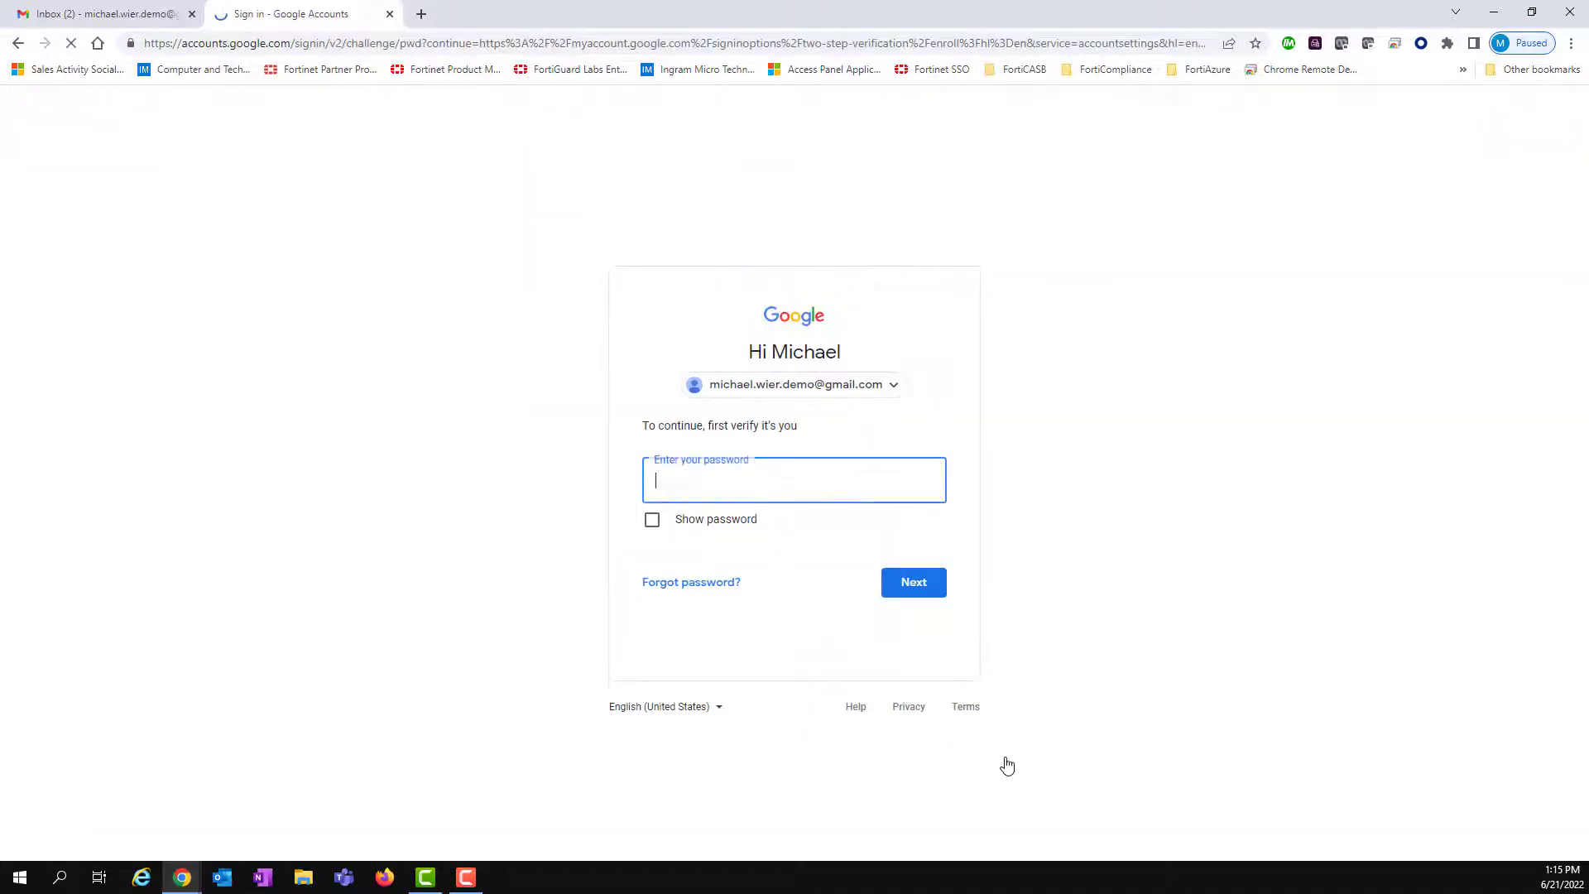
pyautogui.write('••')
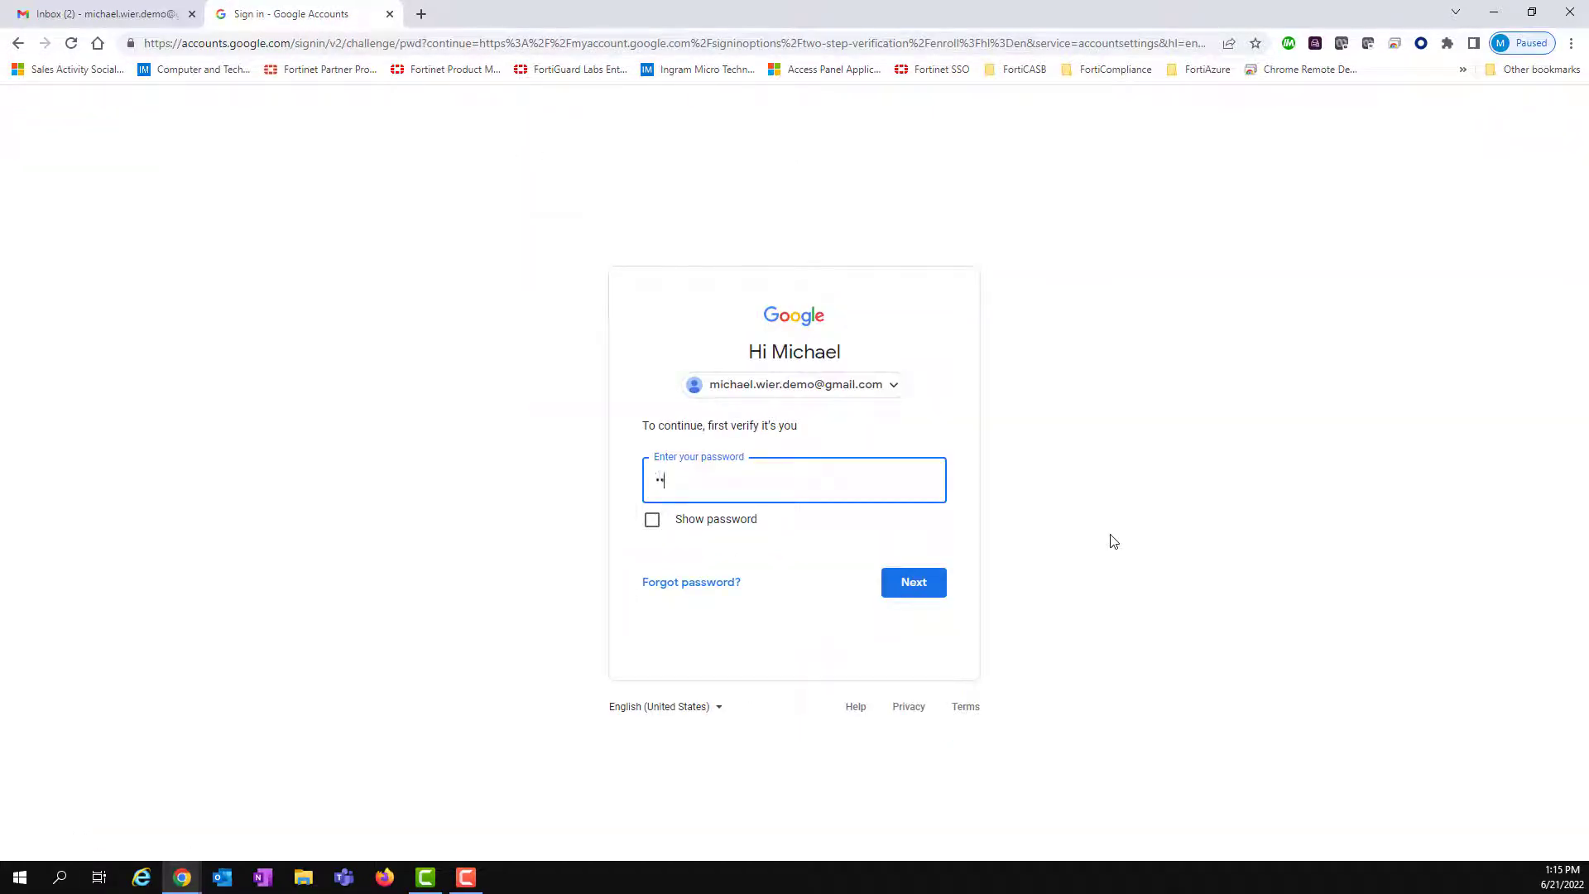
pyautogui.write('••••••••••')
pyautogui.press('Return')
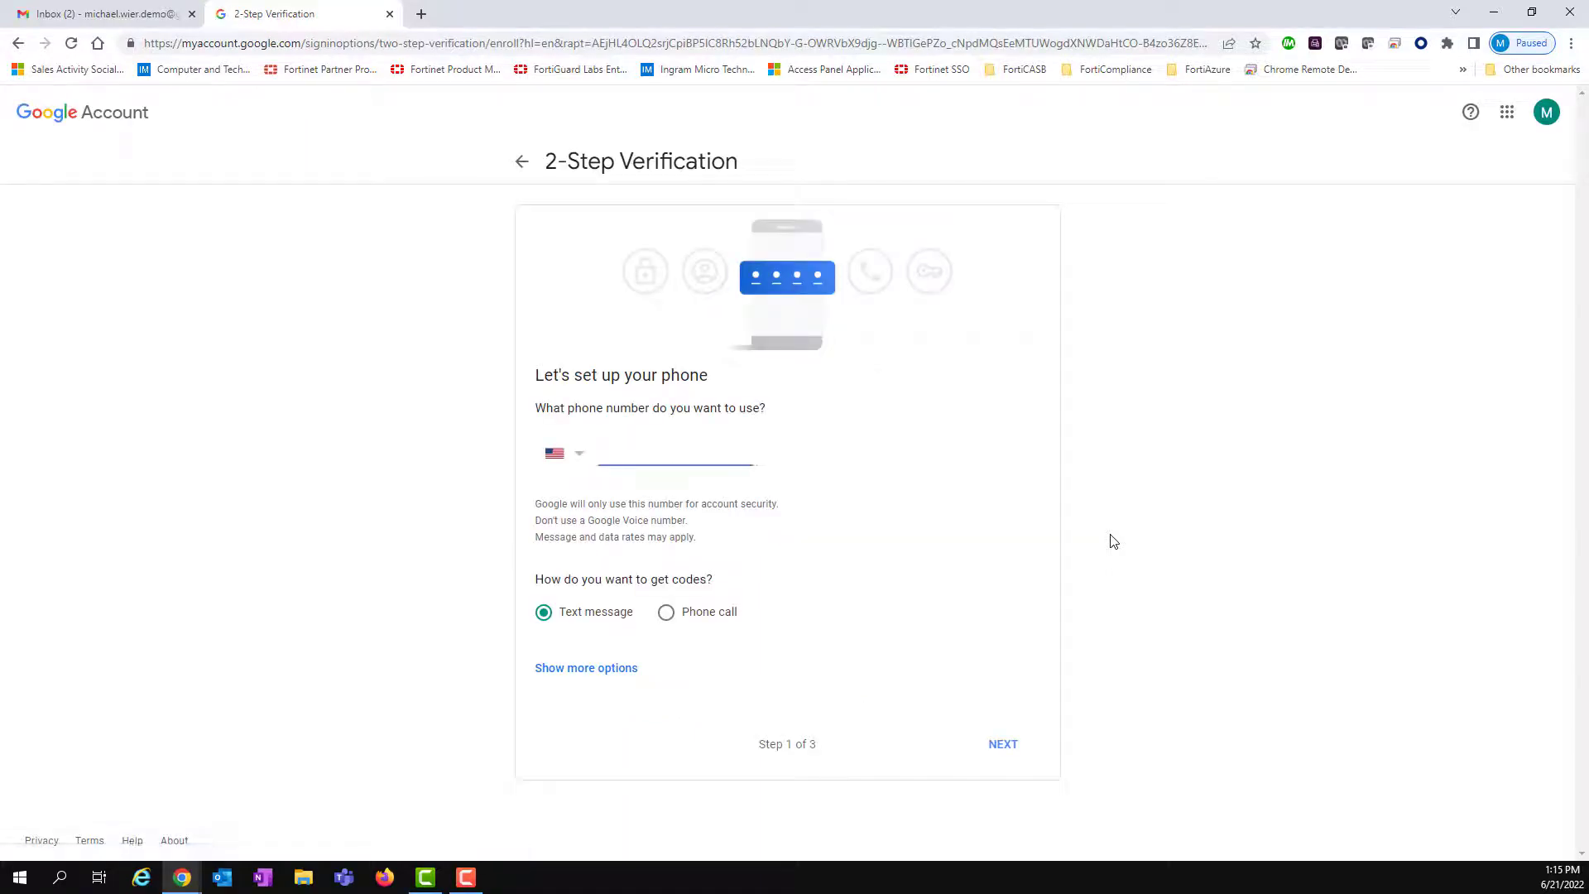
# Step: Choose Security Key as the second step, approve both Windows Security prompts, and name it 'YK_Sec_key'
pyautogui.click(620, 670)
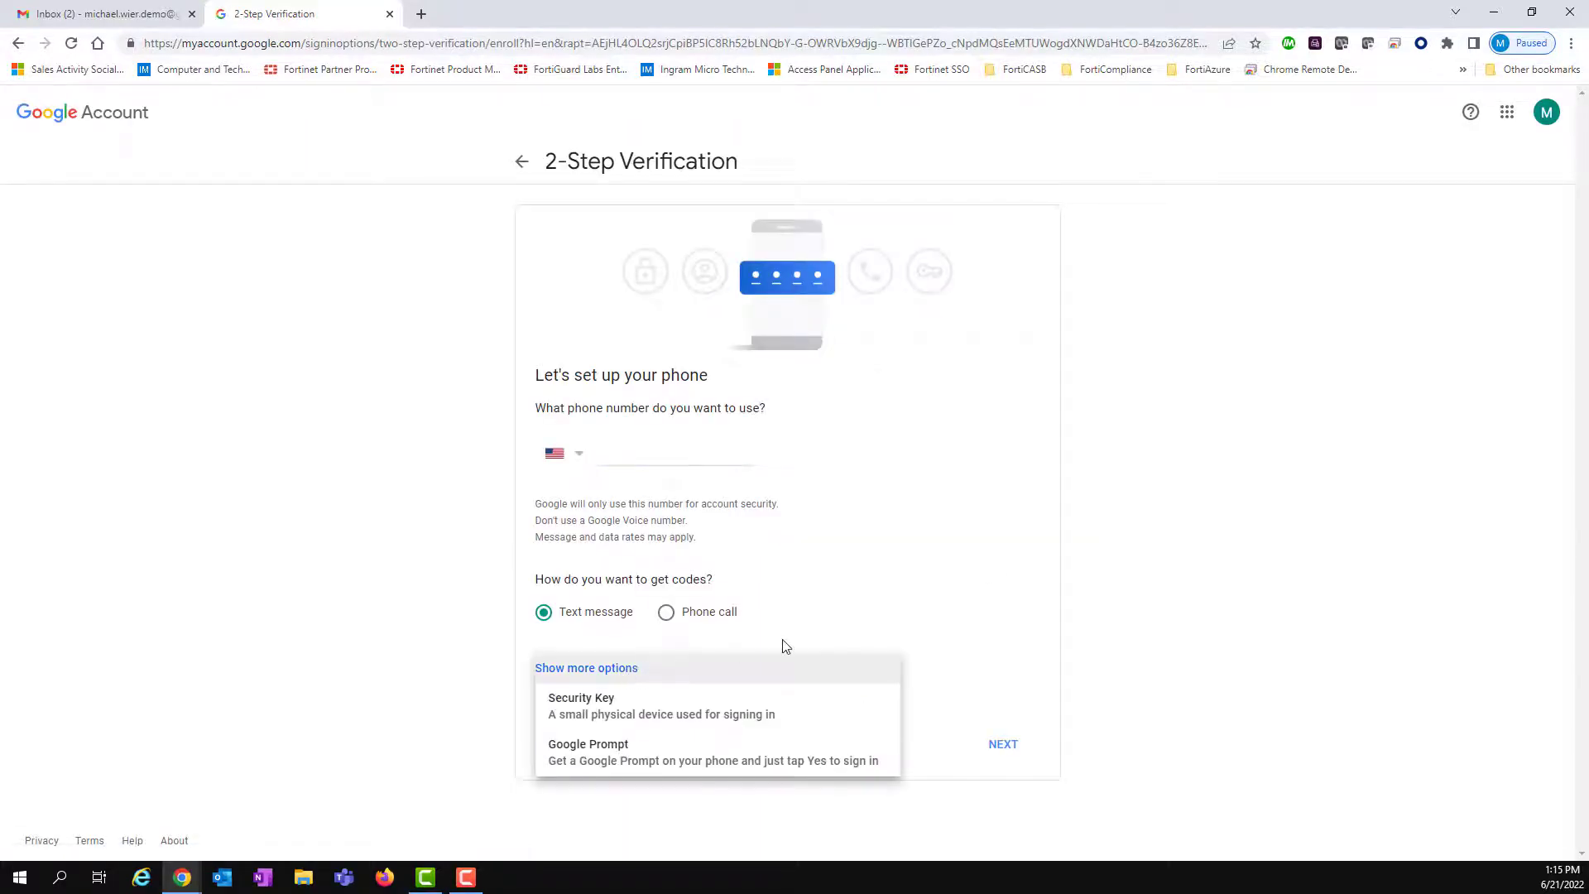
pyautogui.click(732, 720)
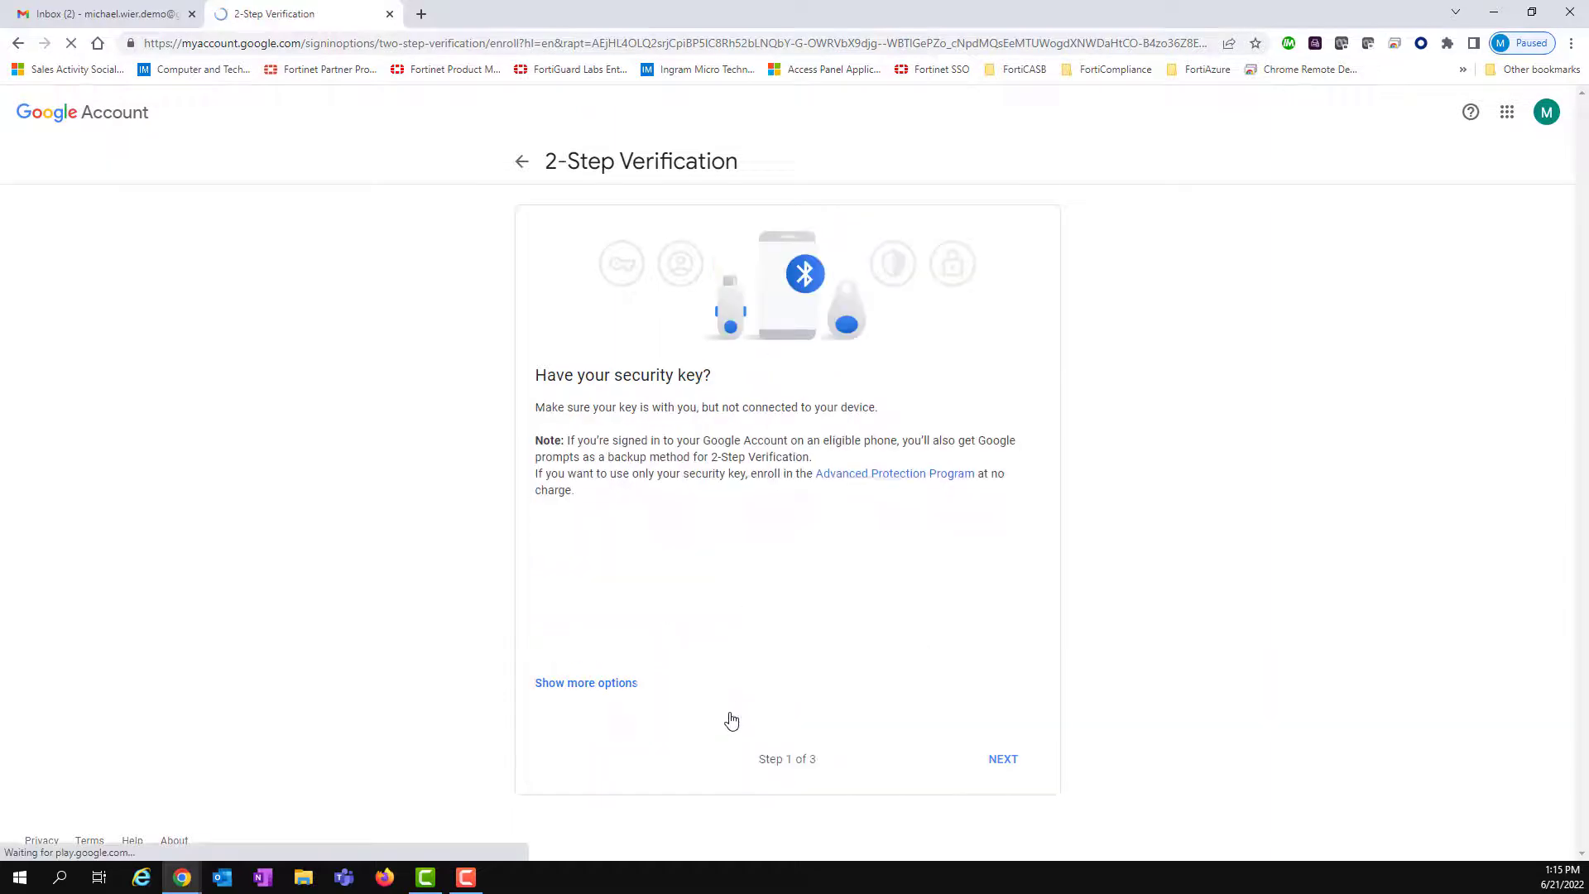
pyautogui.click(1005, 762)
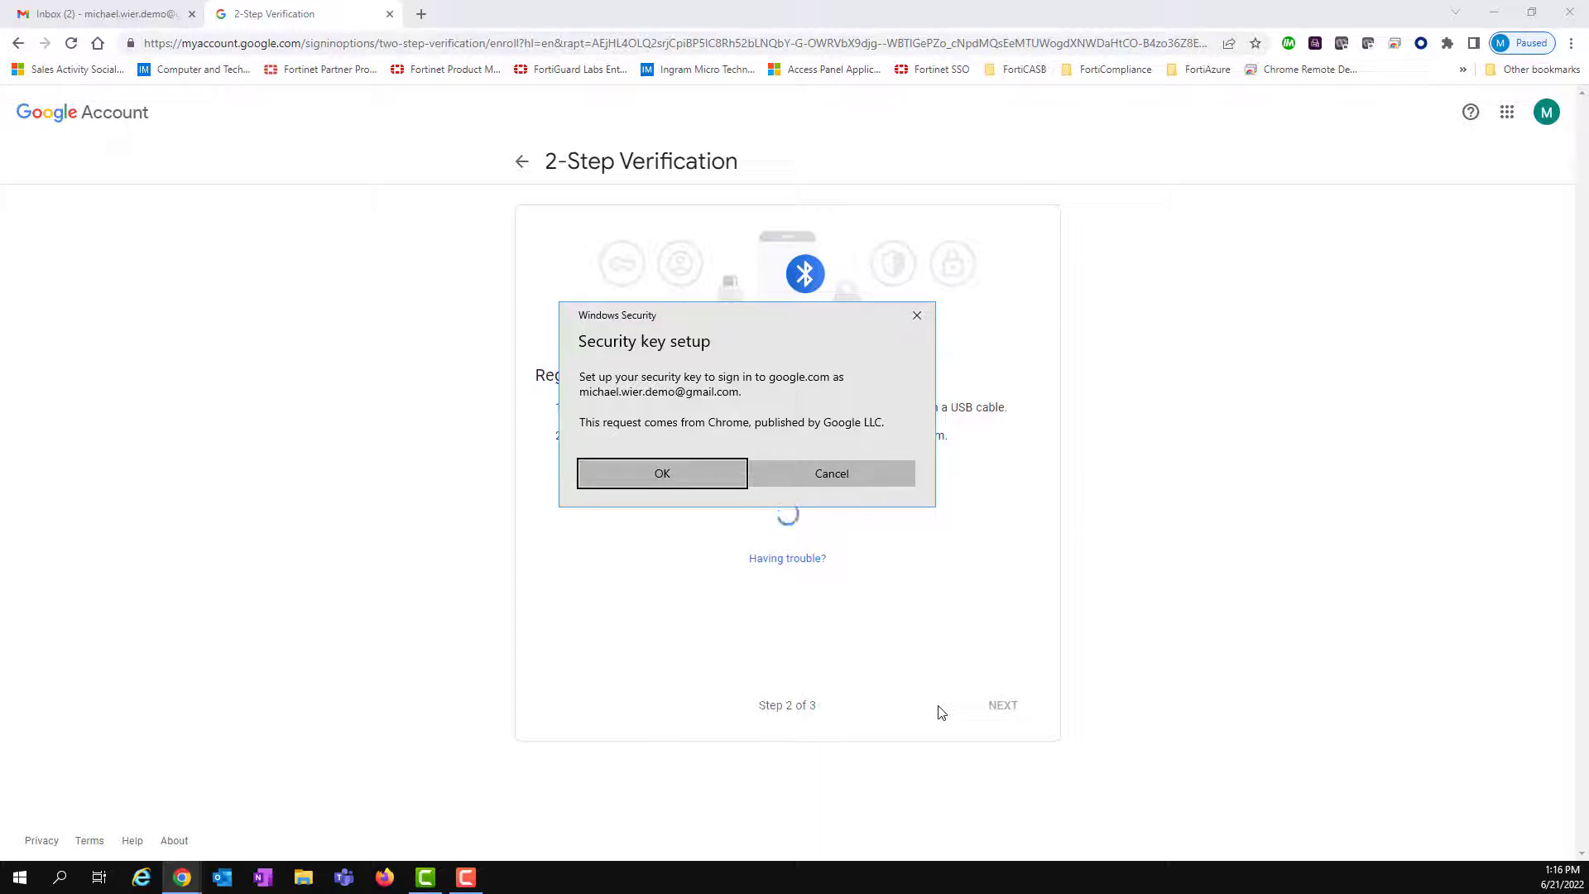
pyautogui.click(659, 470)
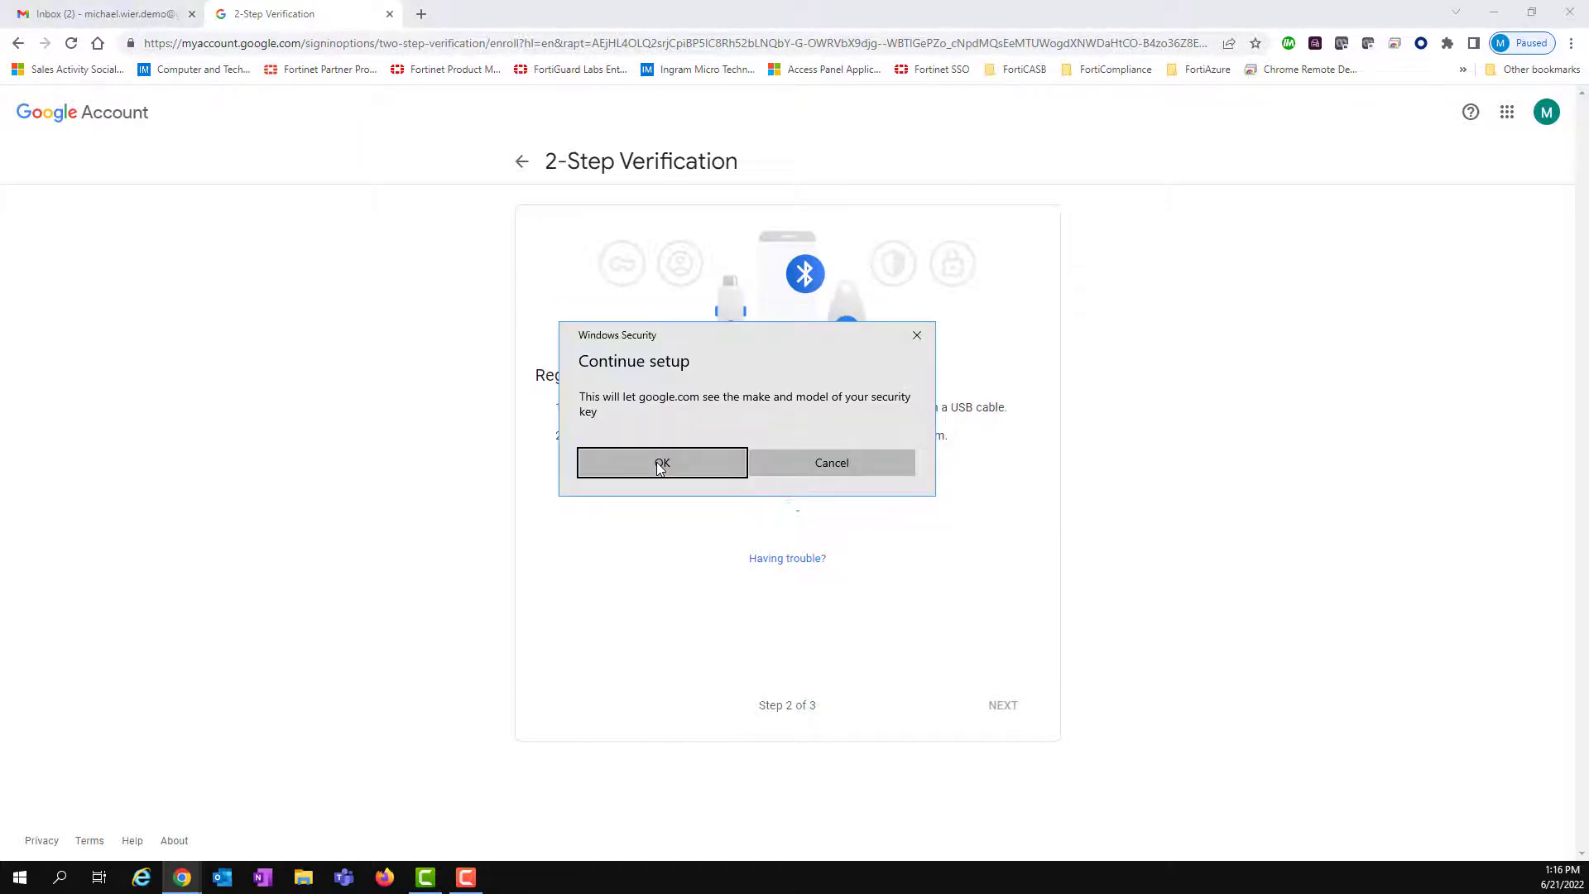
pyautogui.click(657, 462)
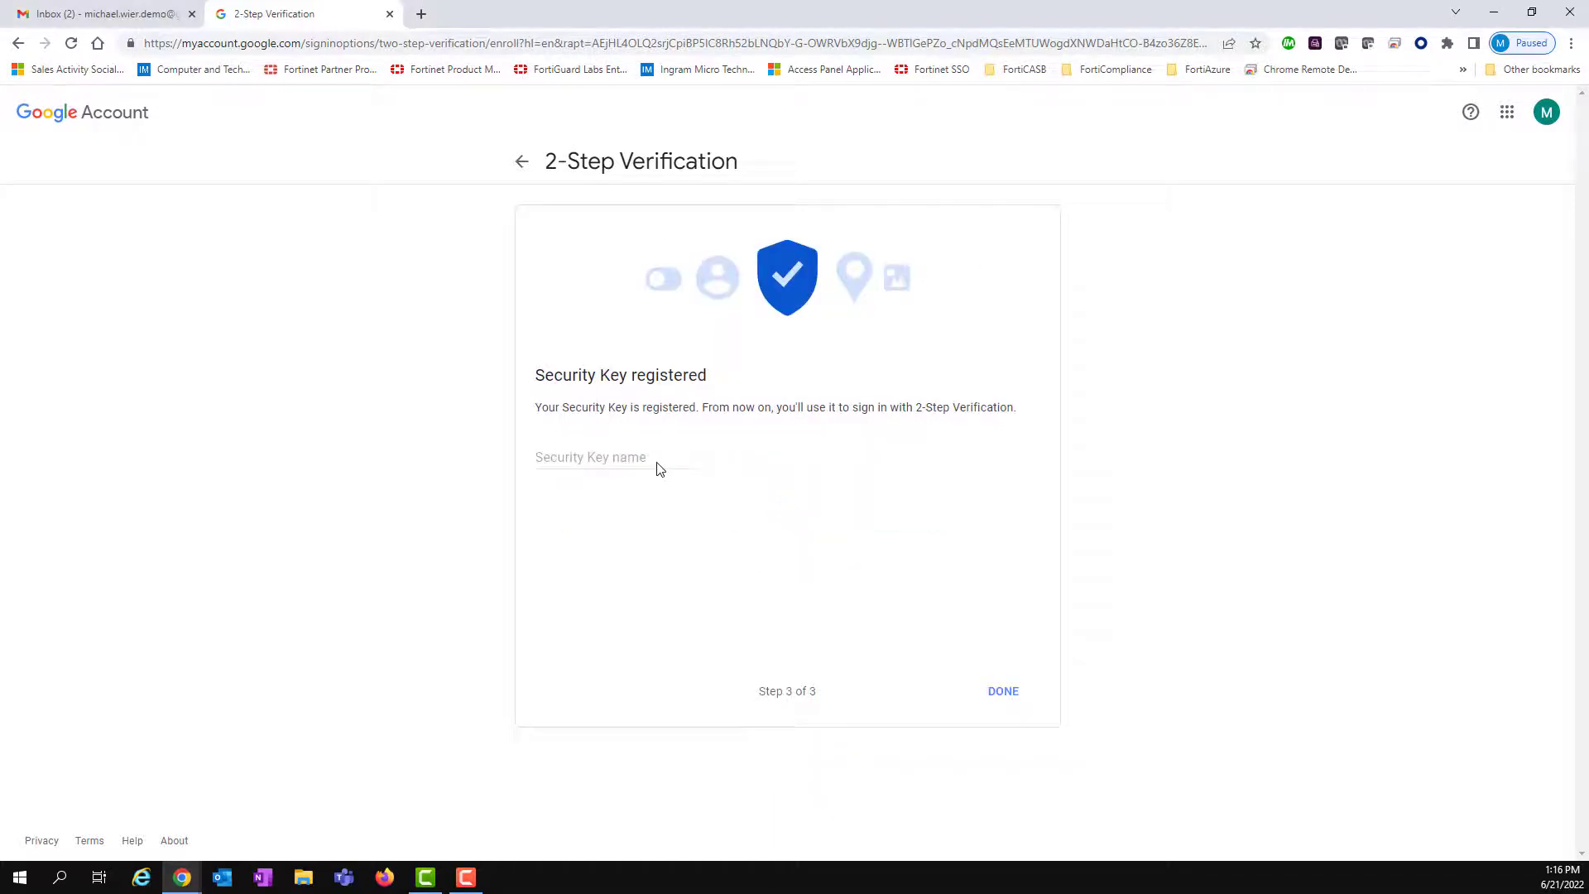
pyautogui.click(658, 463)
pyautogui.write('YK_')
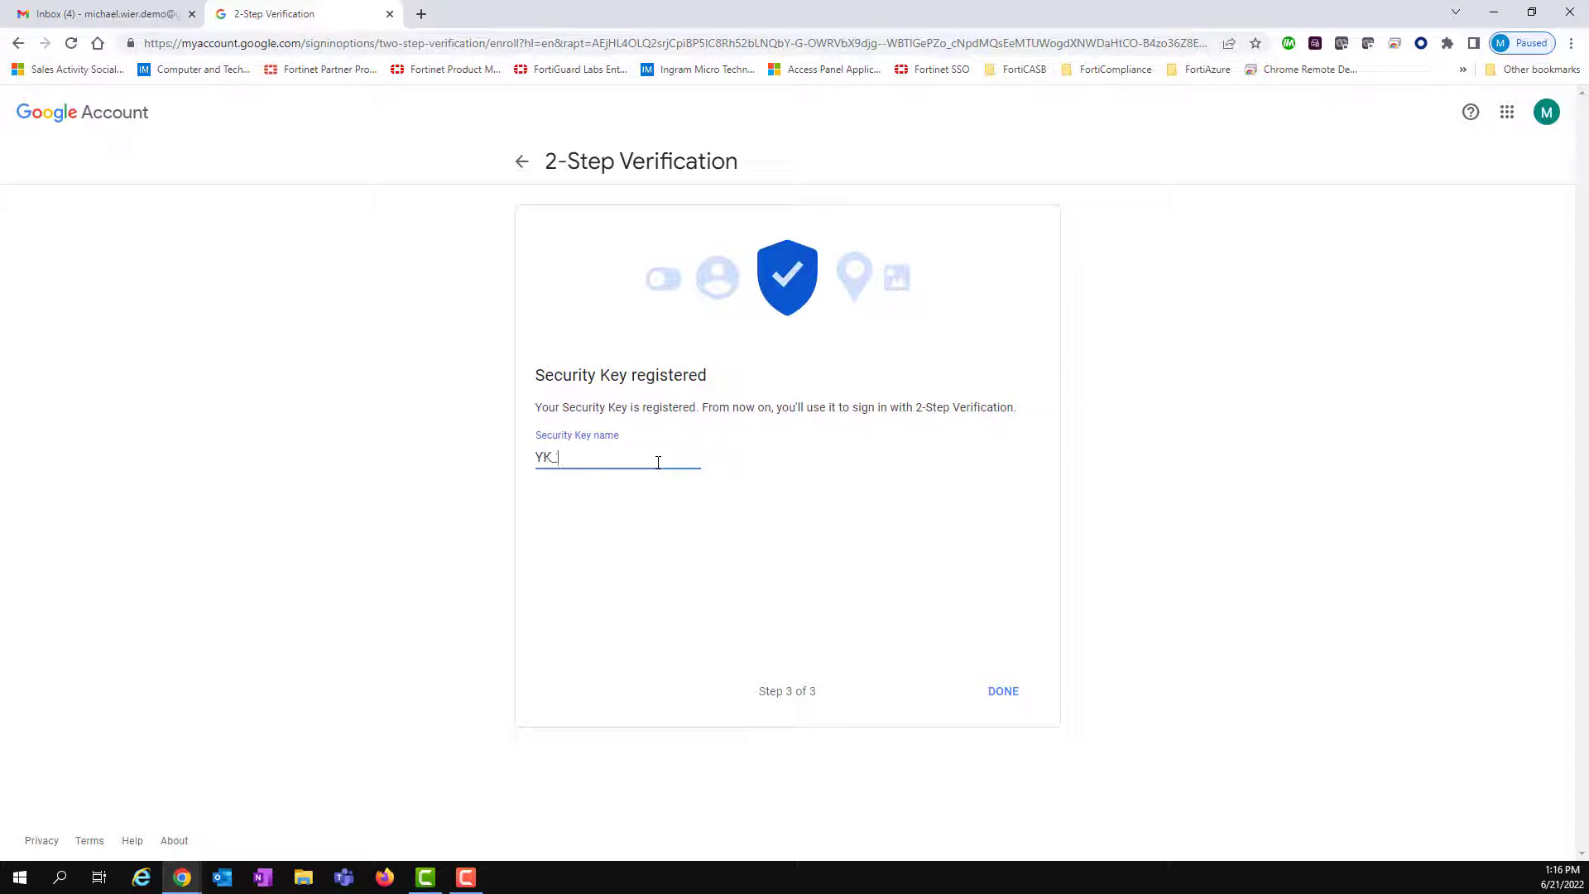
pyautogui.write('Sec_key')
# Step: Finish the security key setup and sign out of the Google account
pyautogui.click(999, 692)
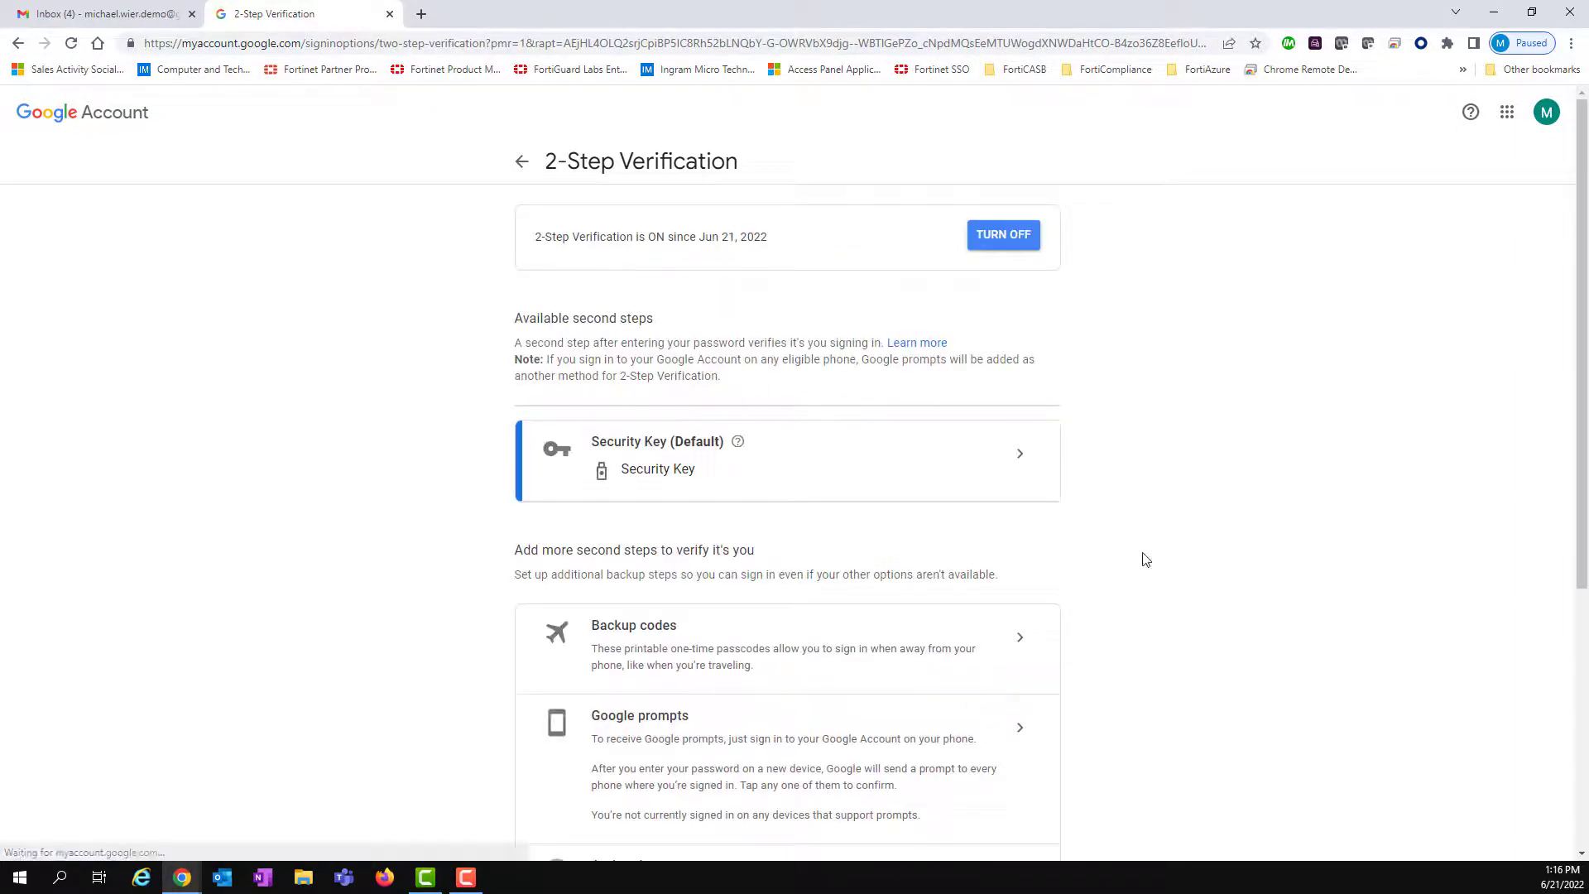
pyautogui.scroll(-5, 1144, 560)
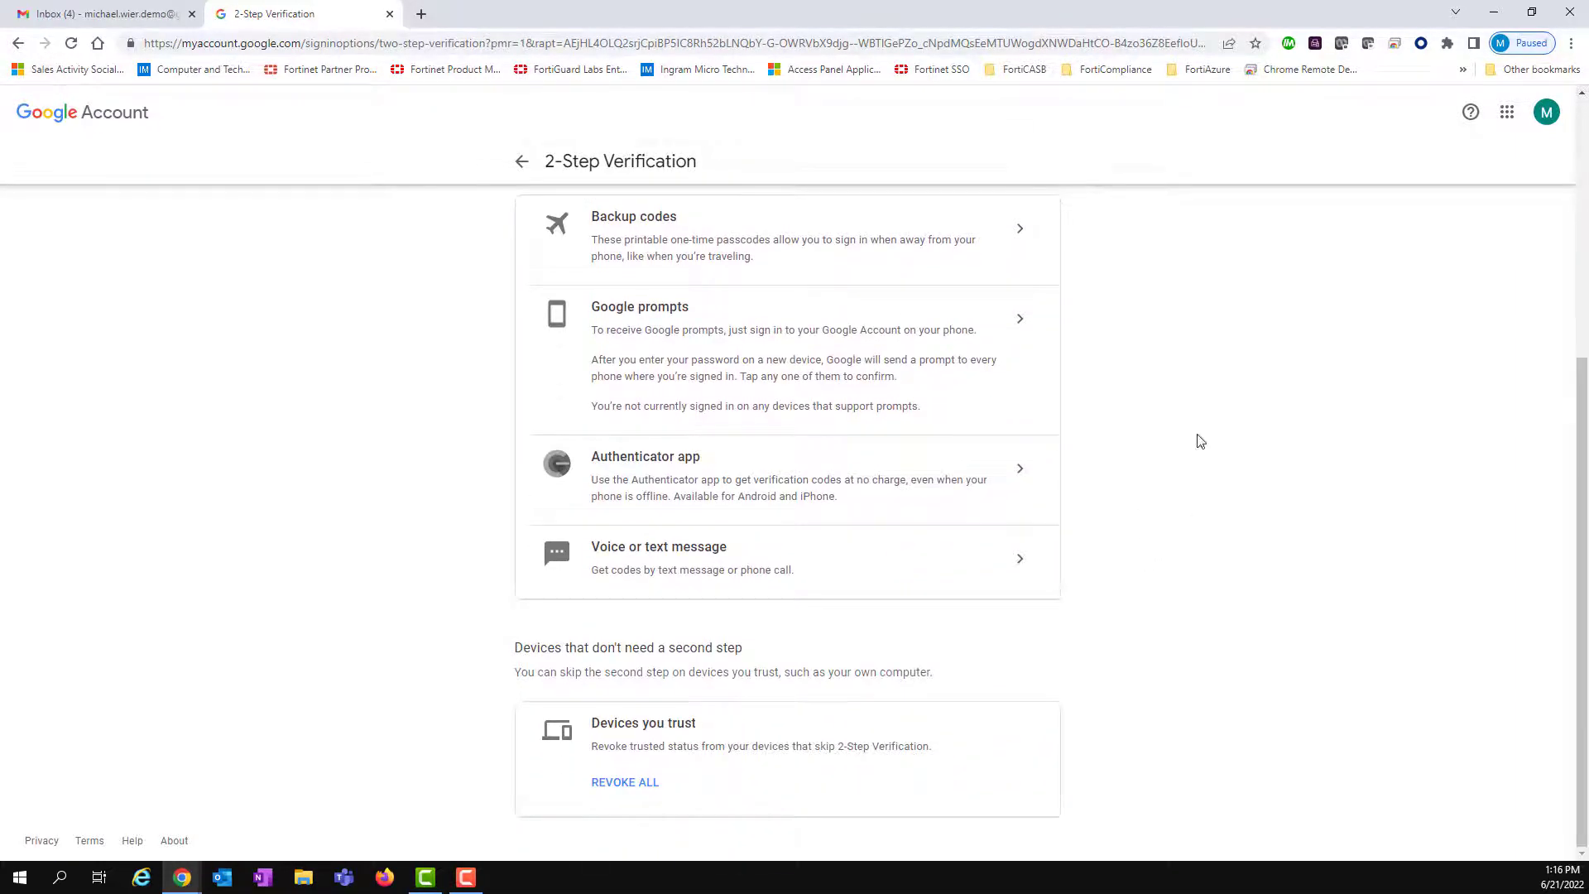
pyautogui.click(1544, 112)
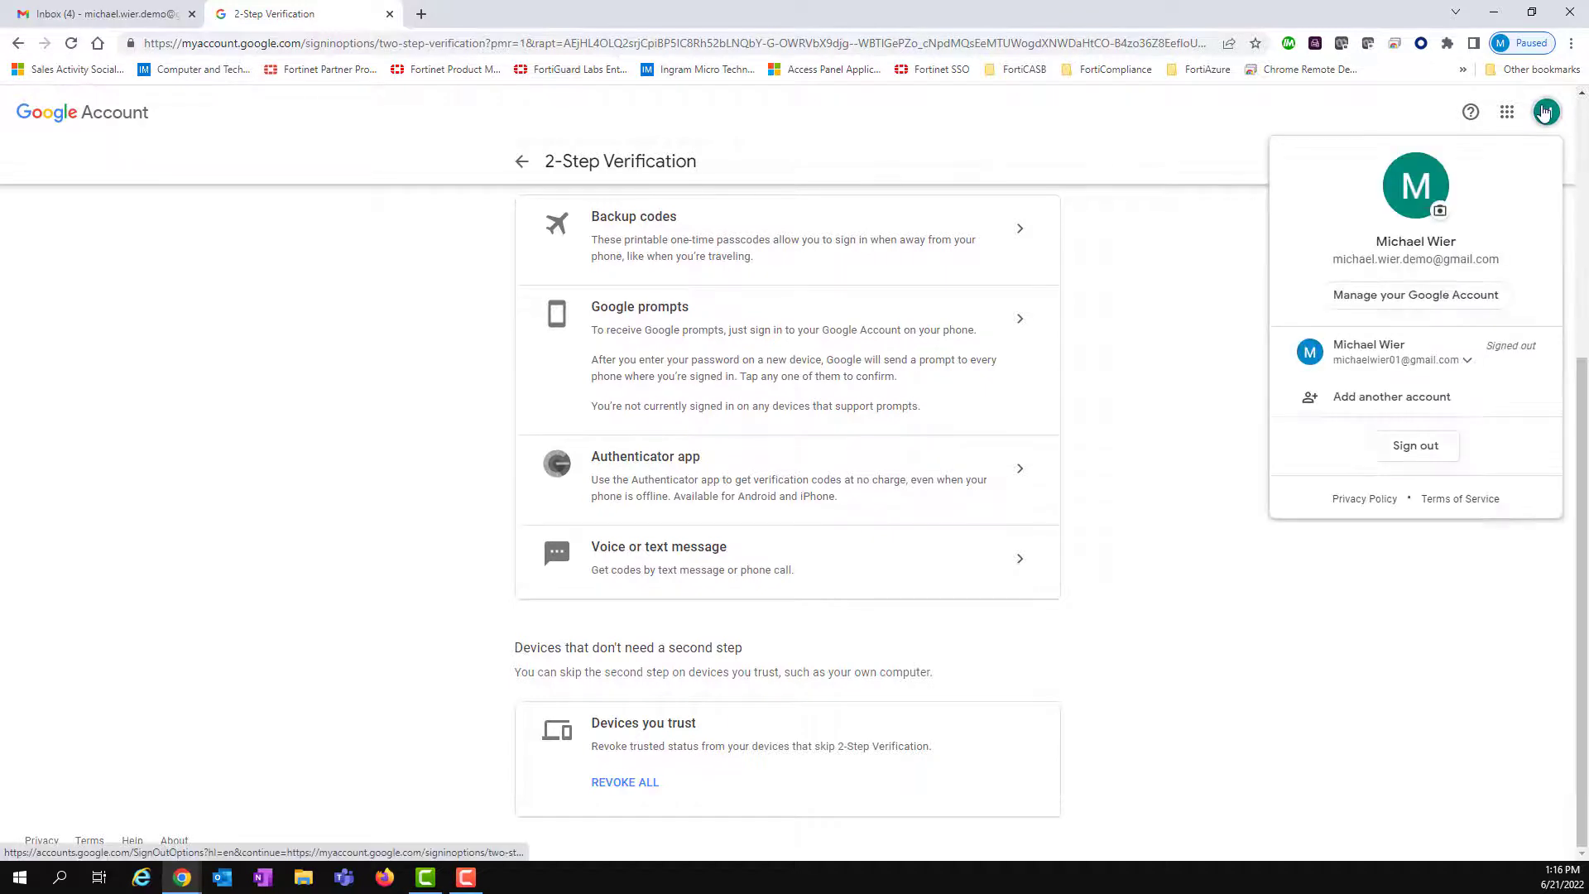
pyautogui.click(1423, 447)
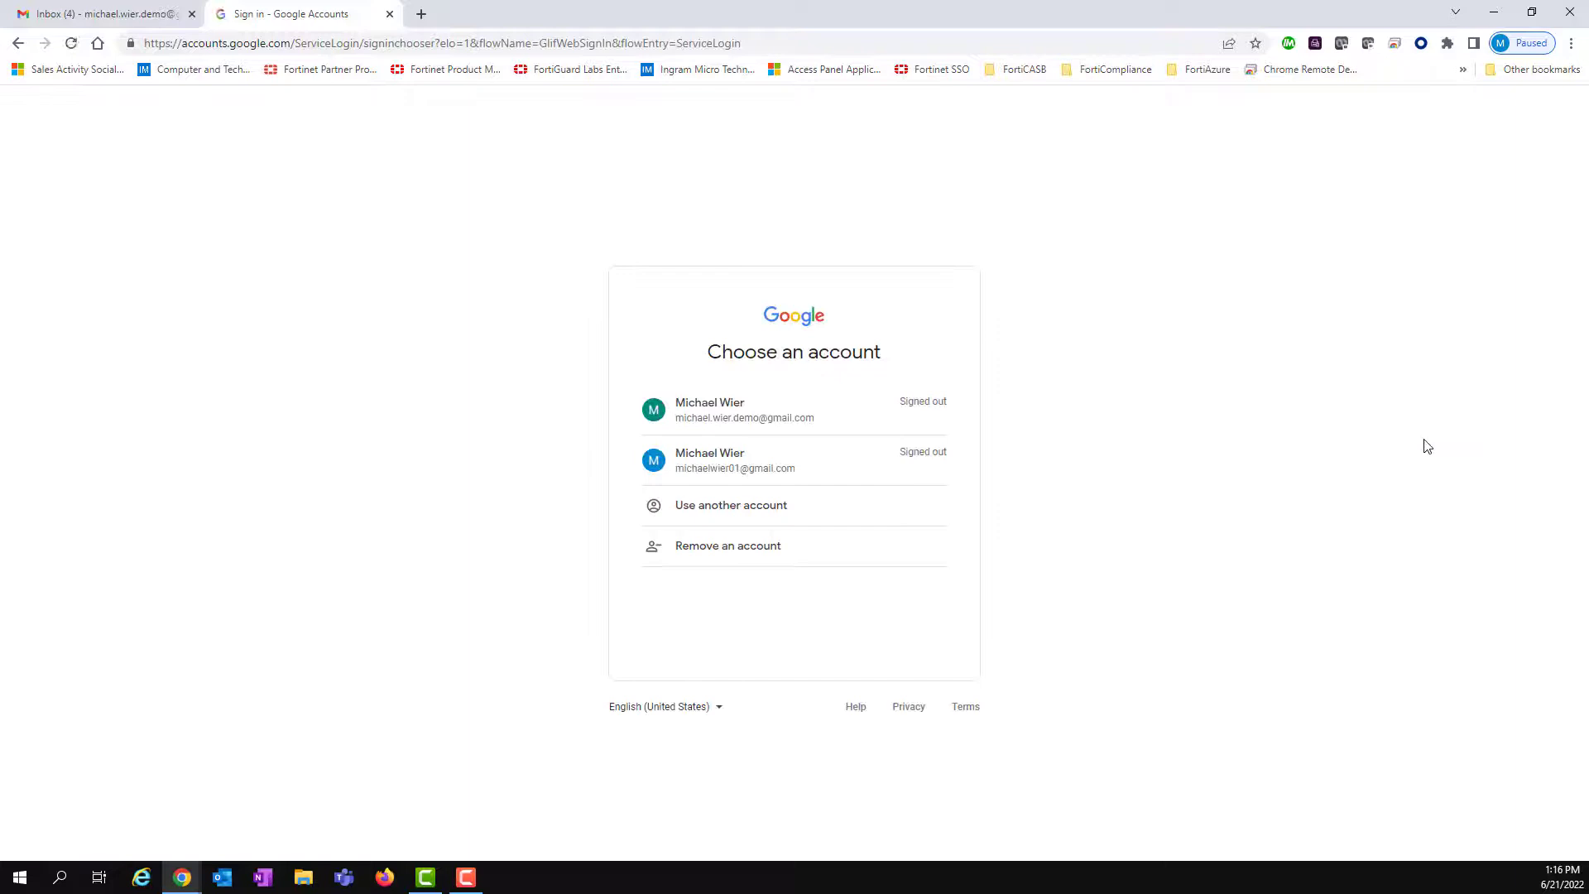
# Step: Sign back in with the password and security key, without remembering this device
pyautogui.click(694, 414)
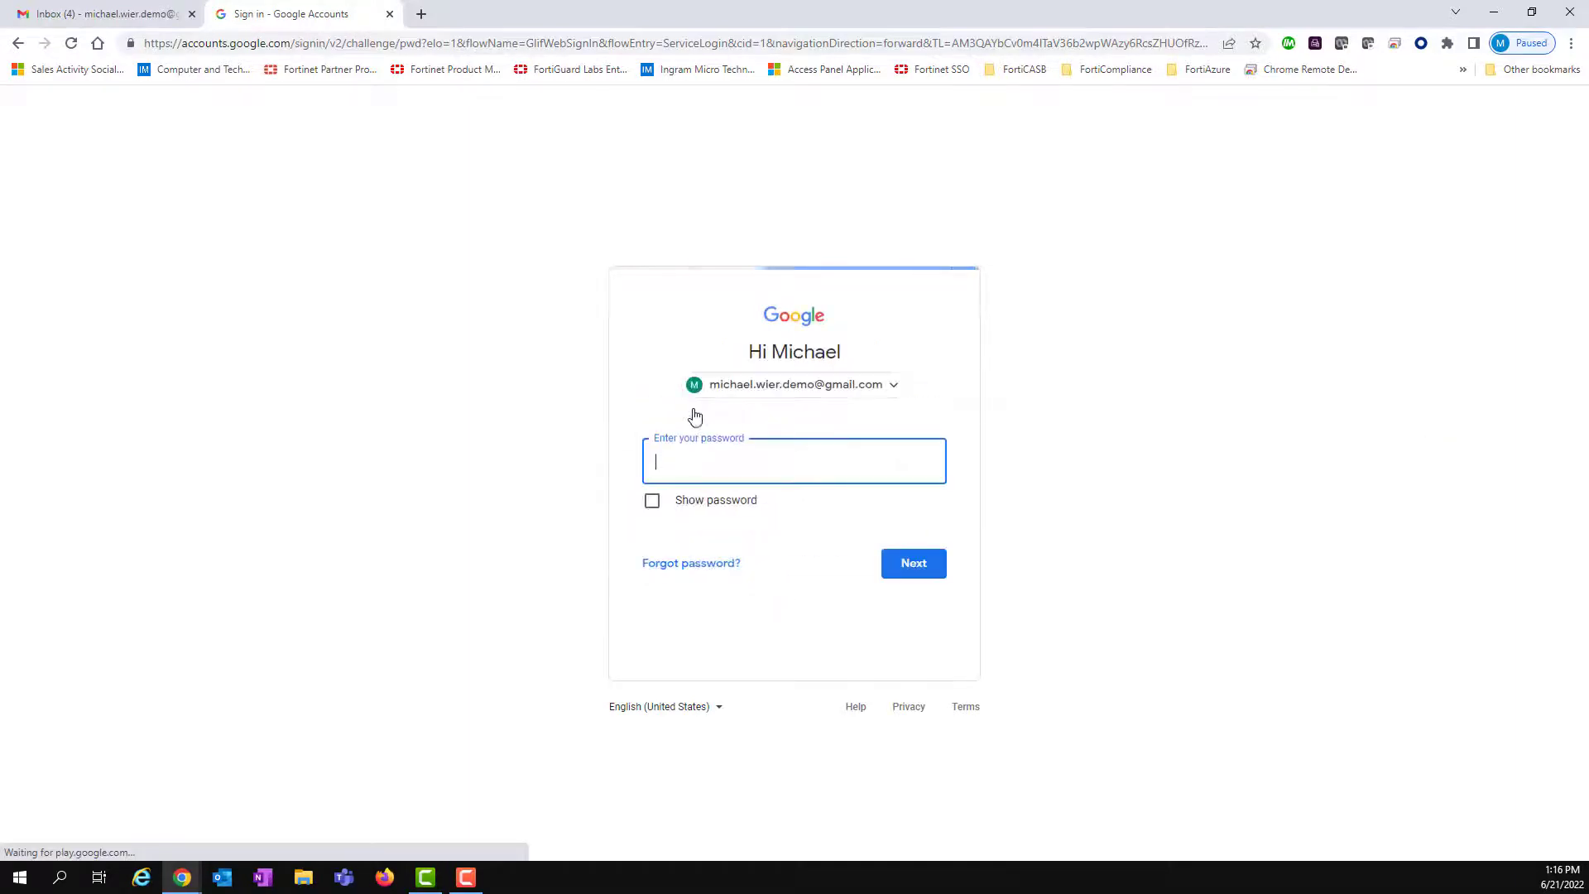
pyautogui.write('••')
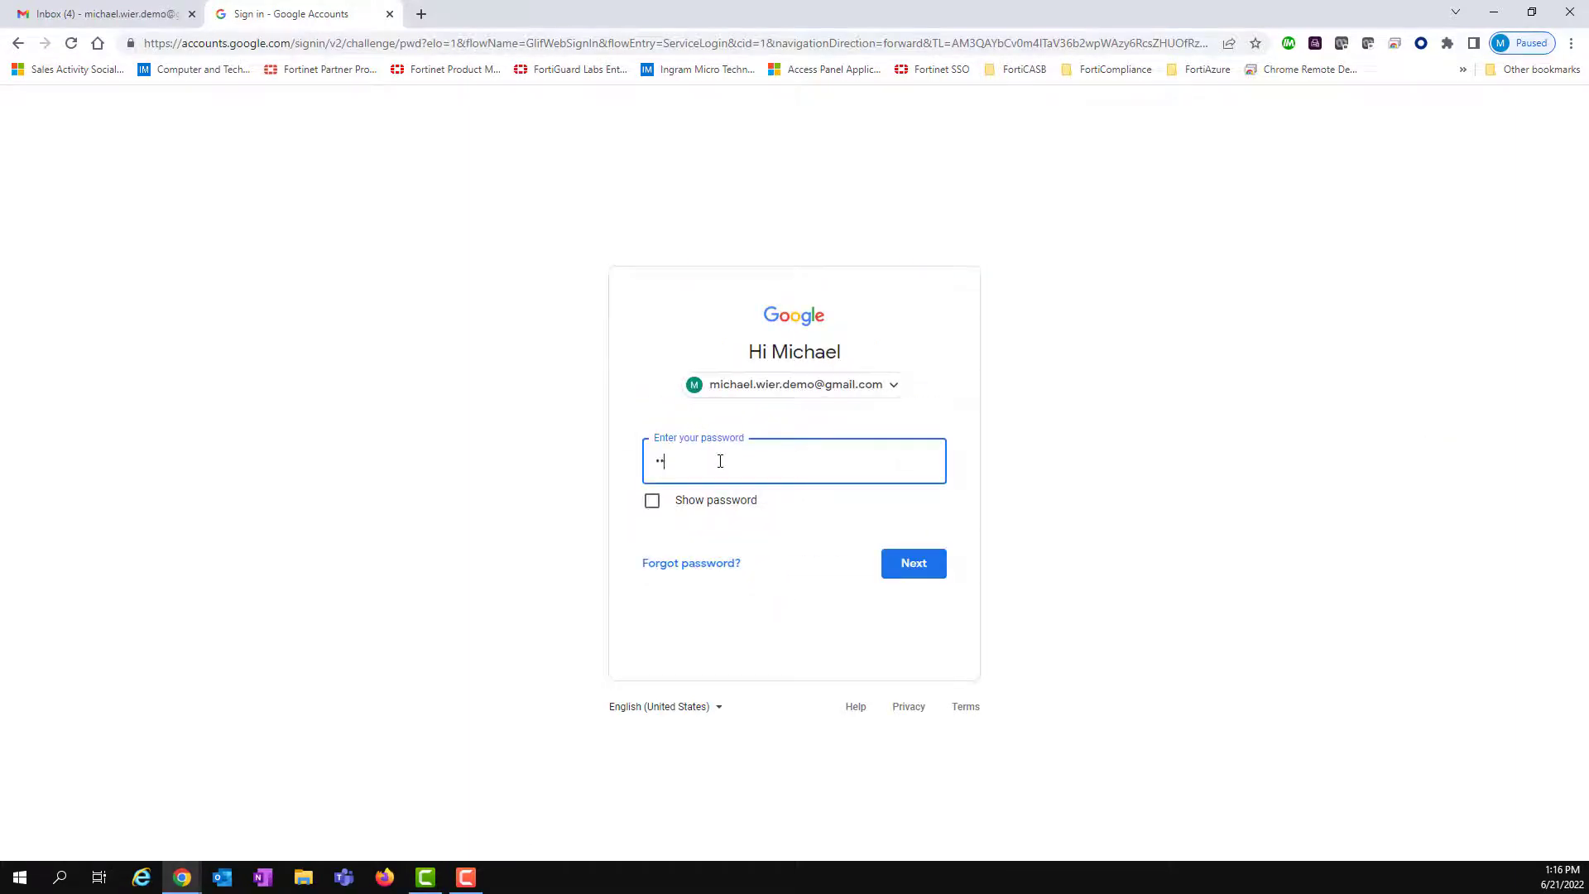
pyautogui.write('••••••••••')
pyautogui.press('Return')
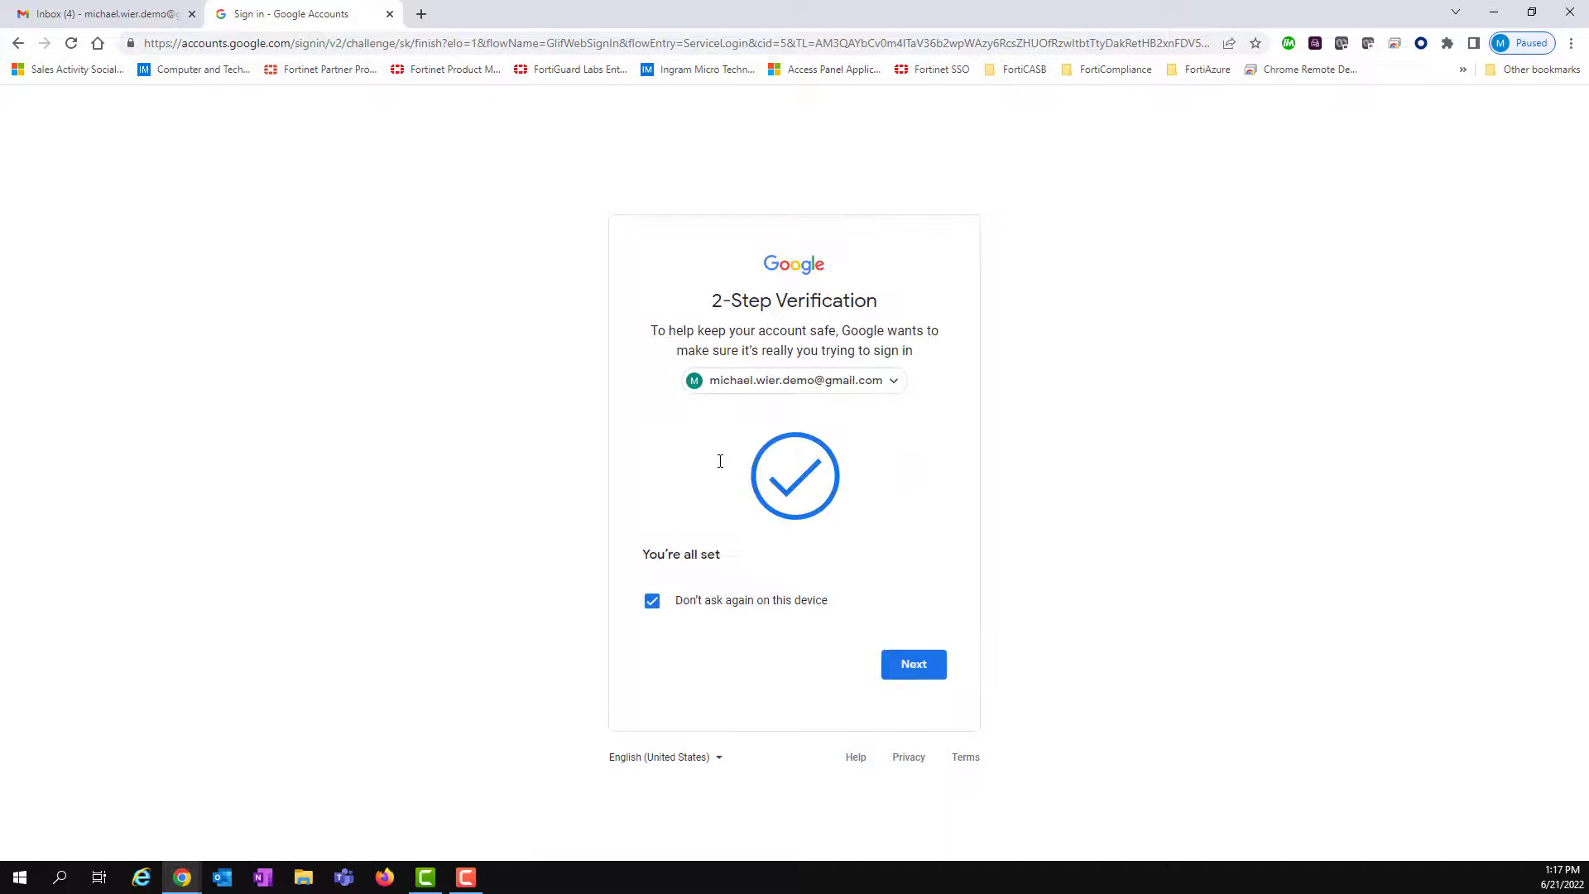
pyautogui.click(684, 602)
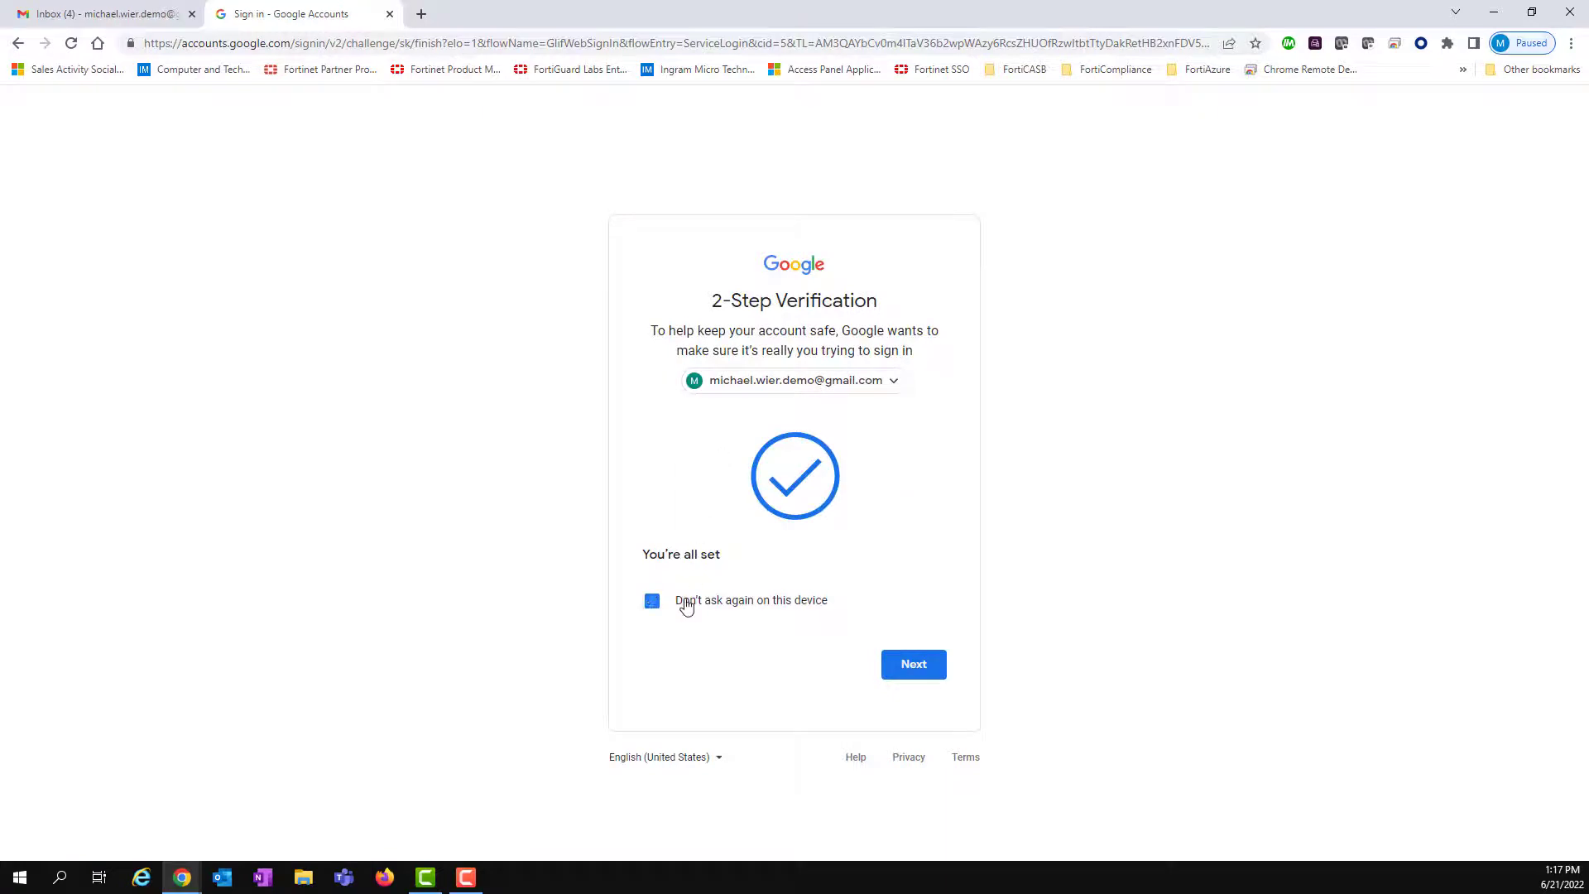
pyautogui.click(913, 659)
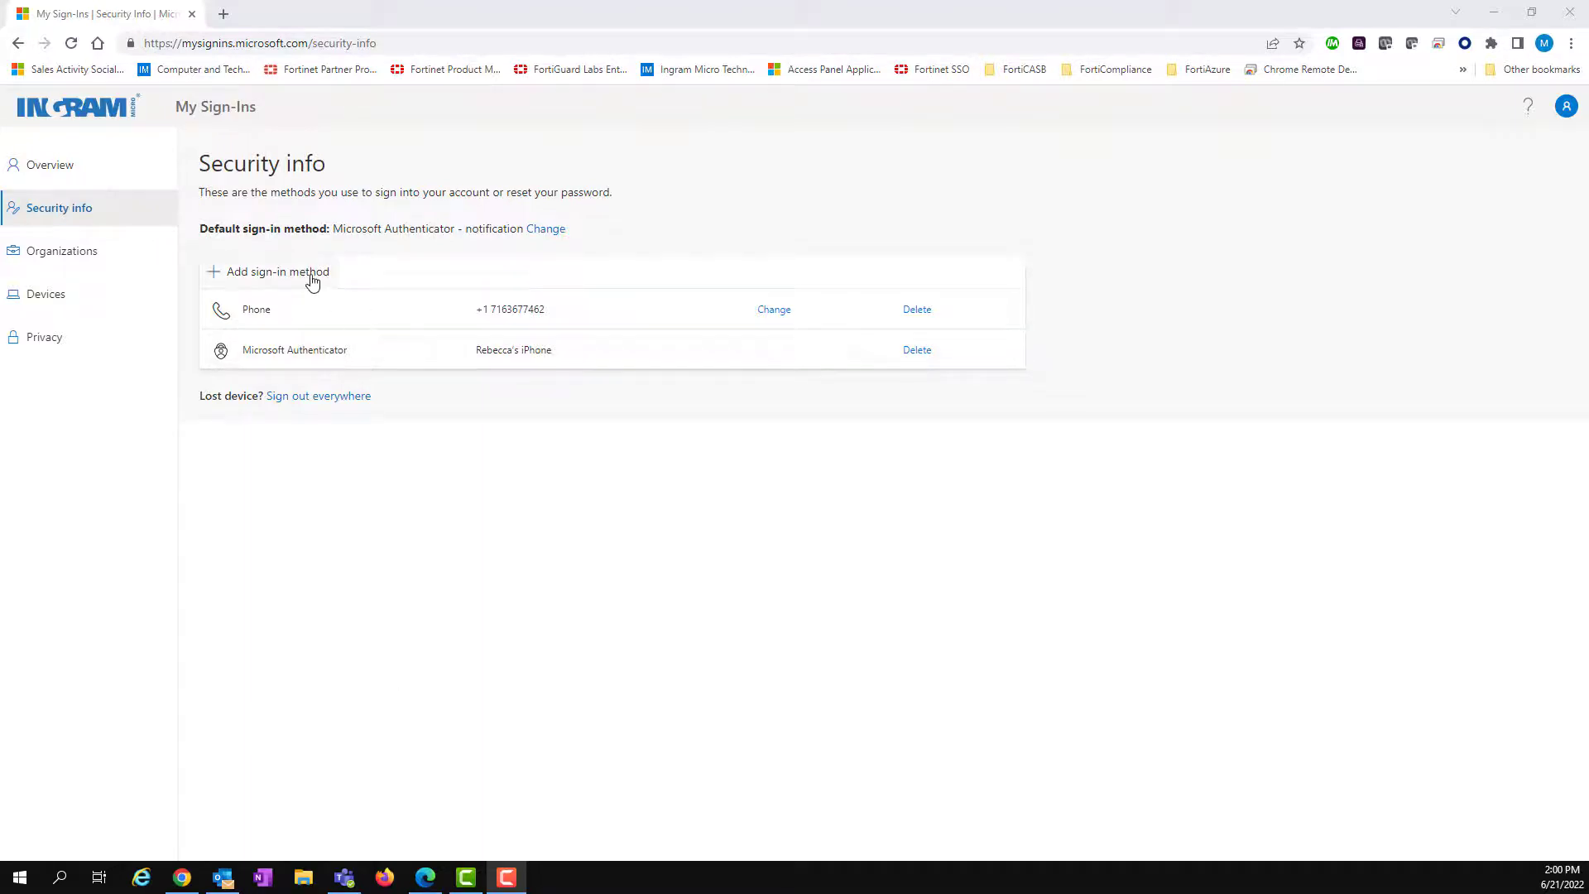
# Step: Add an Authenticator app sign-in method, opting for a non-Microsoft authenticator app
pyautogui.click(312, 281)
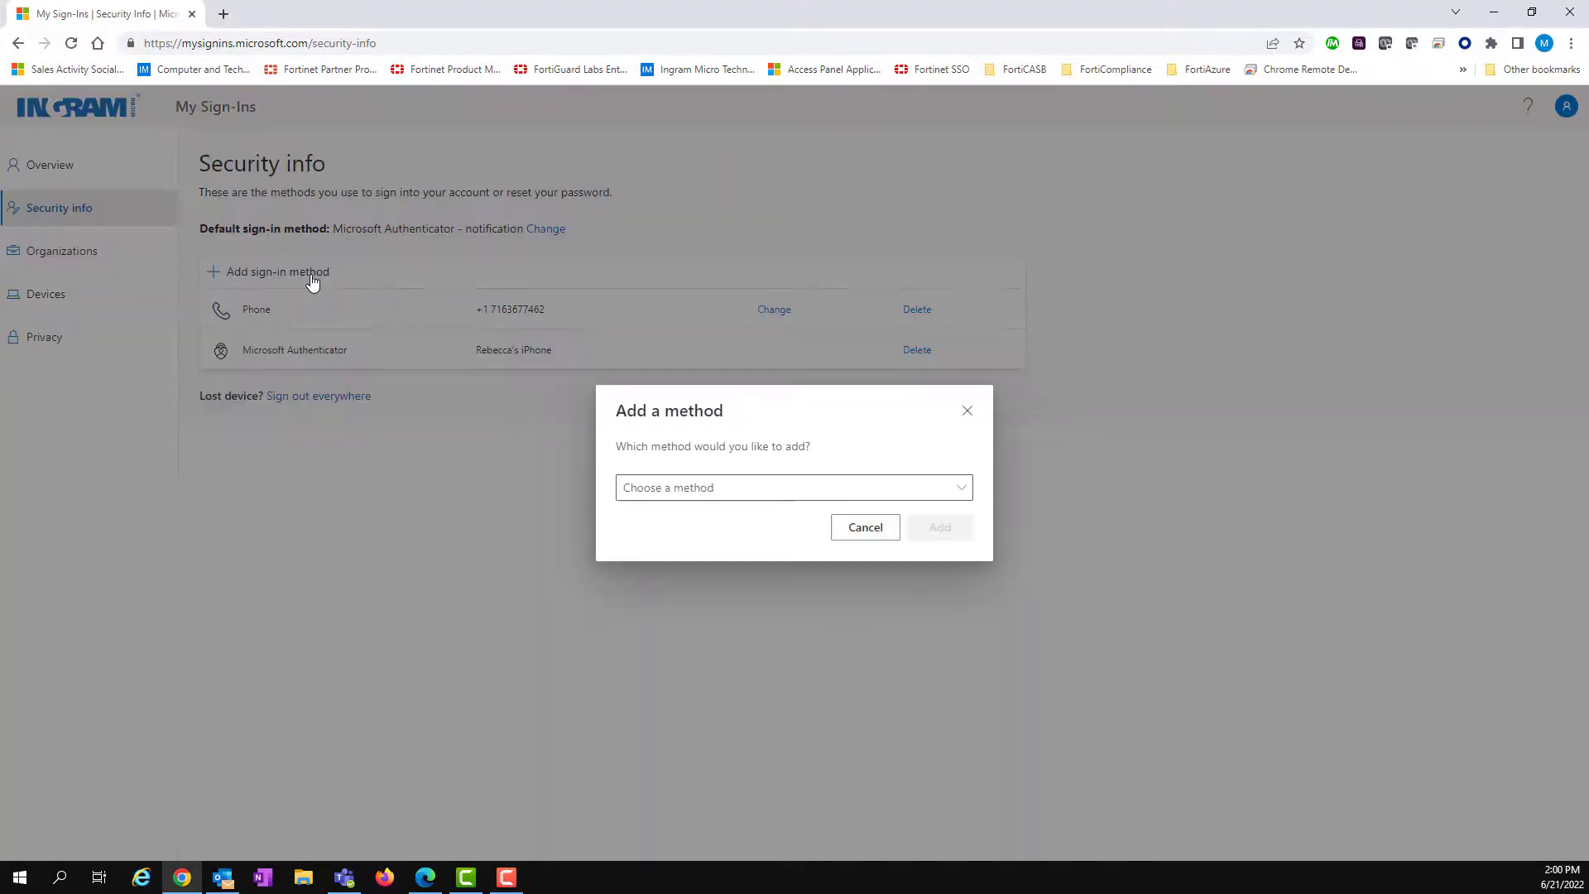
pyautogui.click(710, 497)
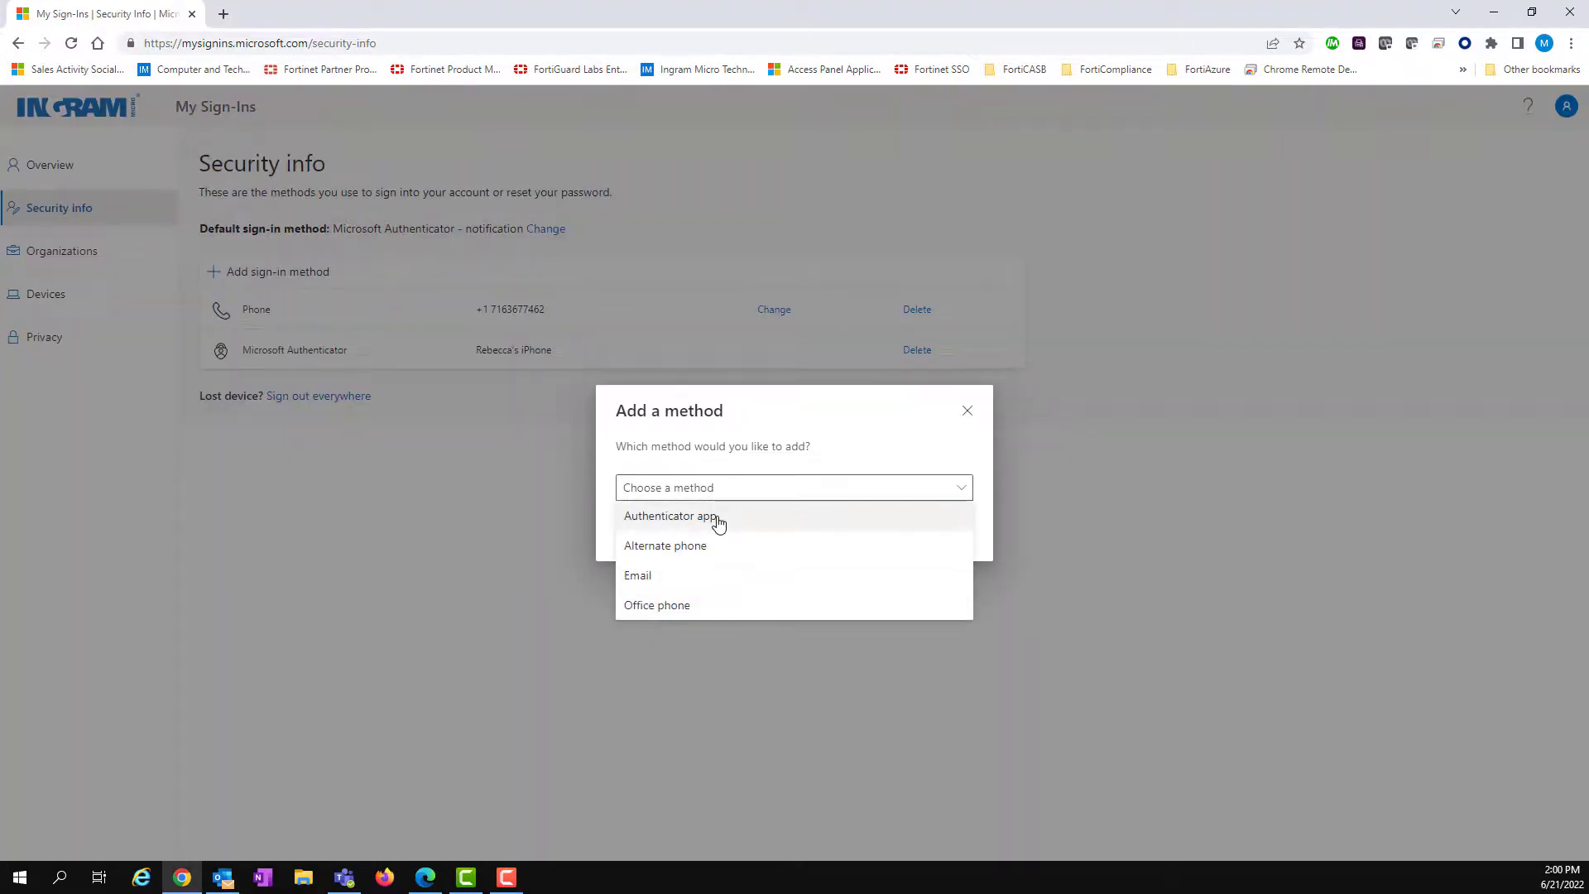
pyautogui.click(710, 518)
pyautogui.click(941, 533)
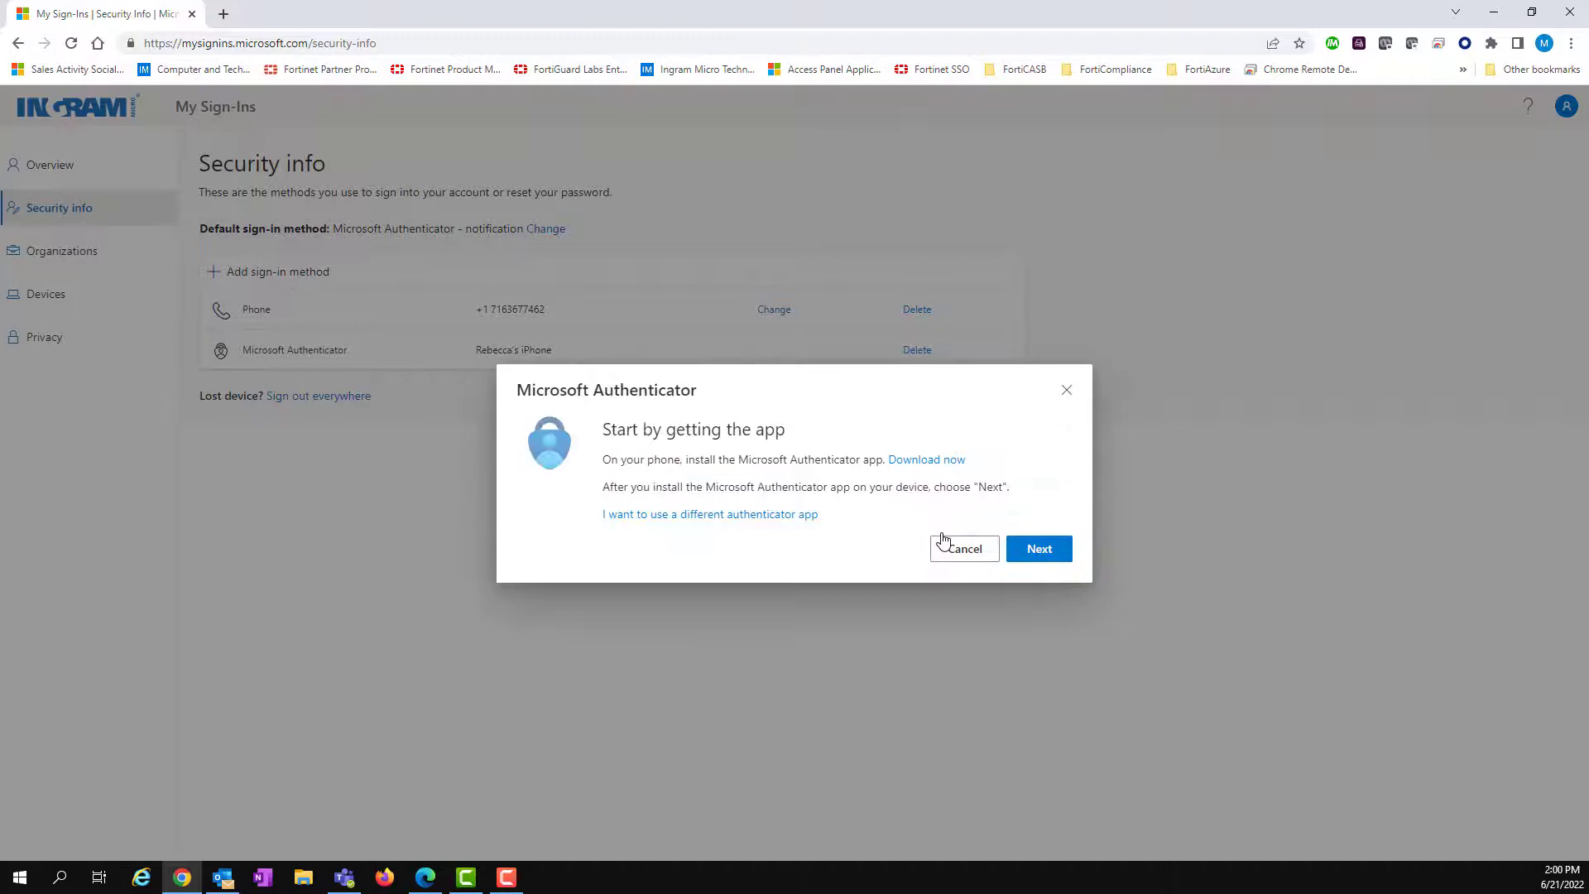
pyautogui.click(792, 519)
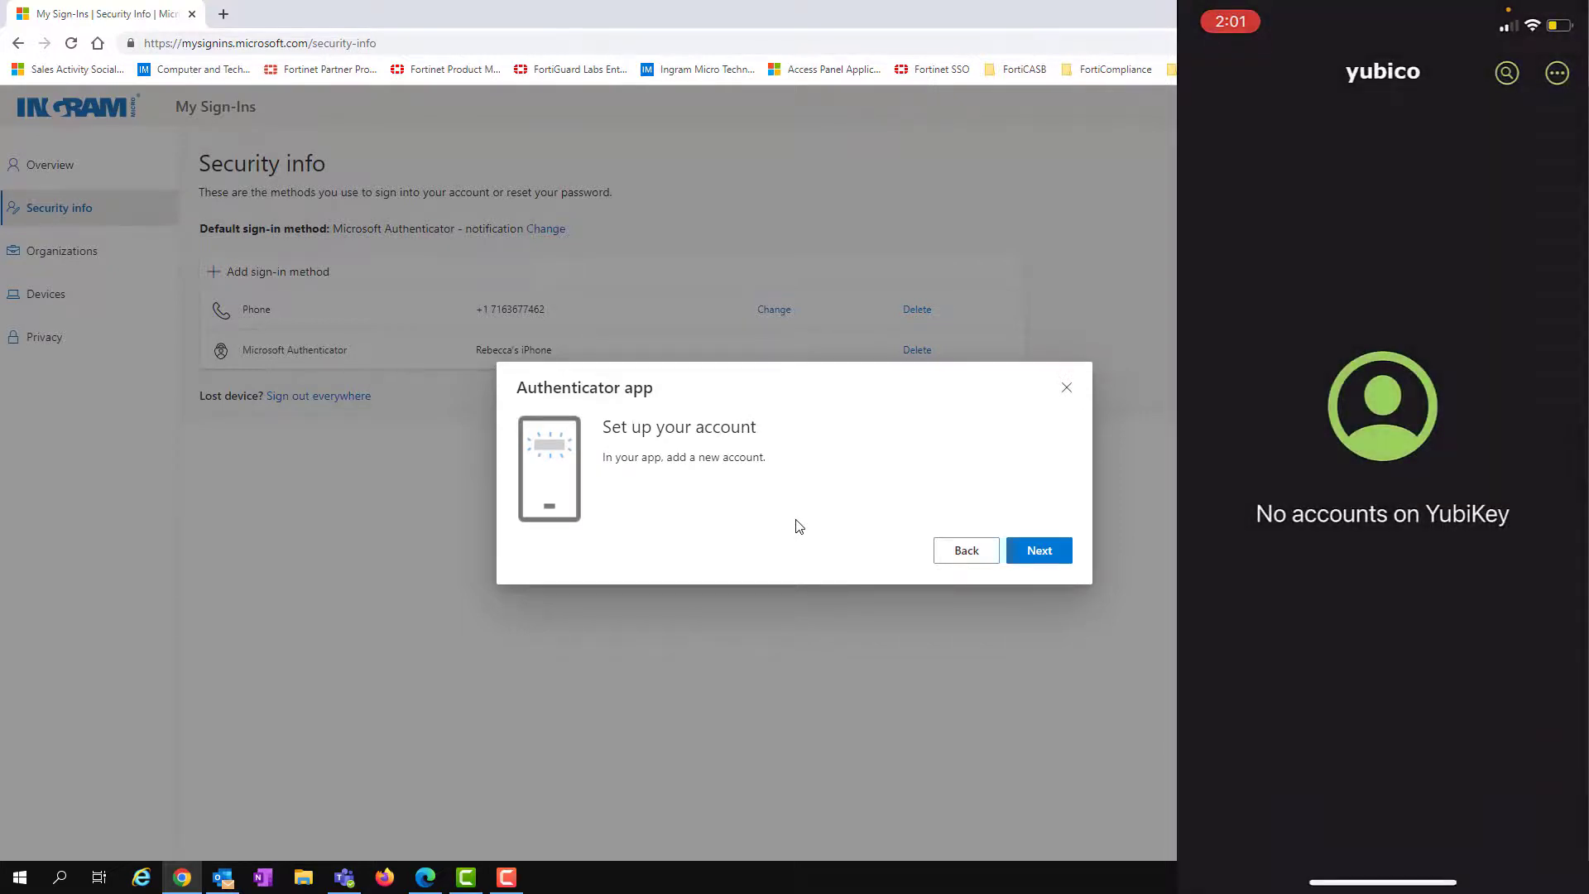
# Step: Display the setup QR code for the Yubico Authenticator, then continue to code entry
pyautogui.click(1040, 551)
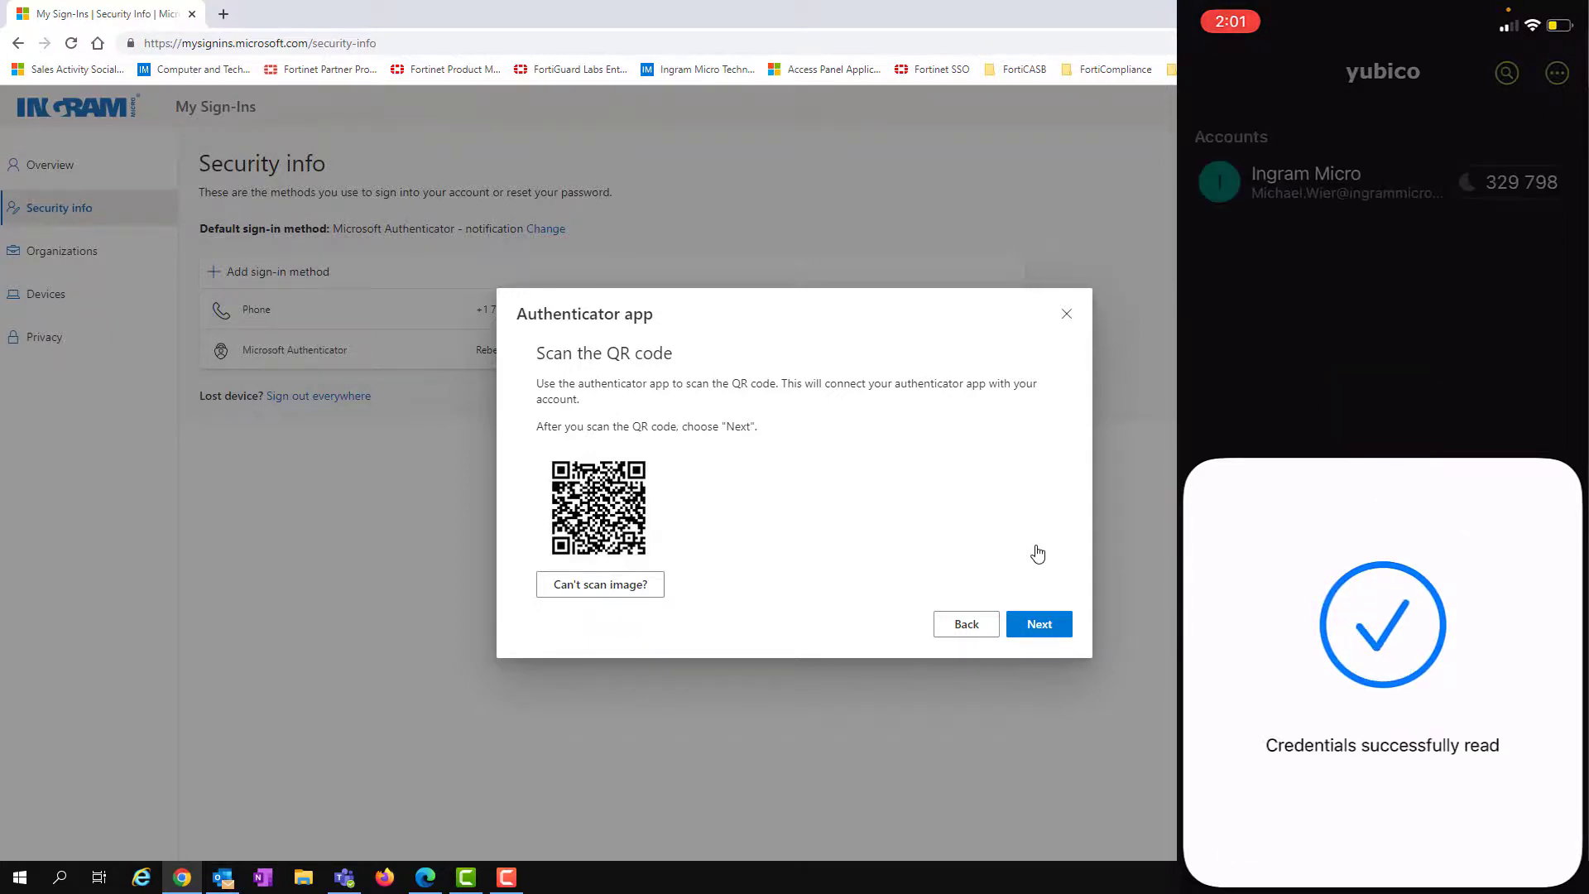
pyautogui.click(1038, 633)
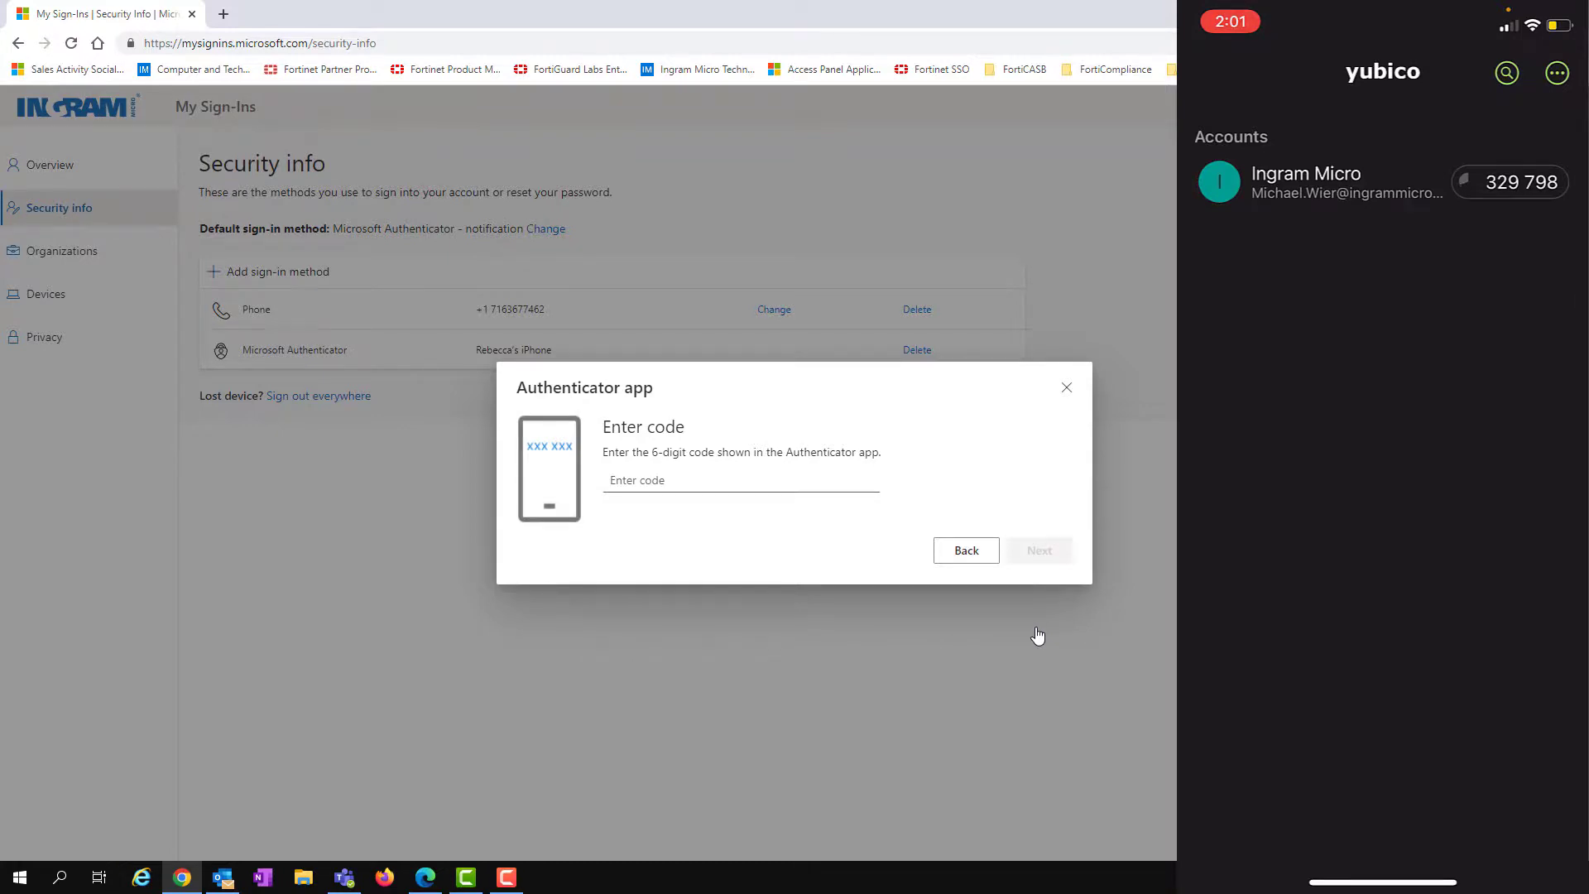
# Step: Enter the 6-digit verification code from the Yubico app and submit it
pyautogui.click(829, 480)
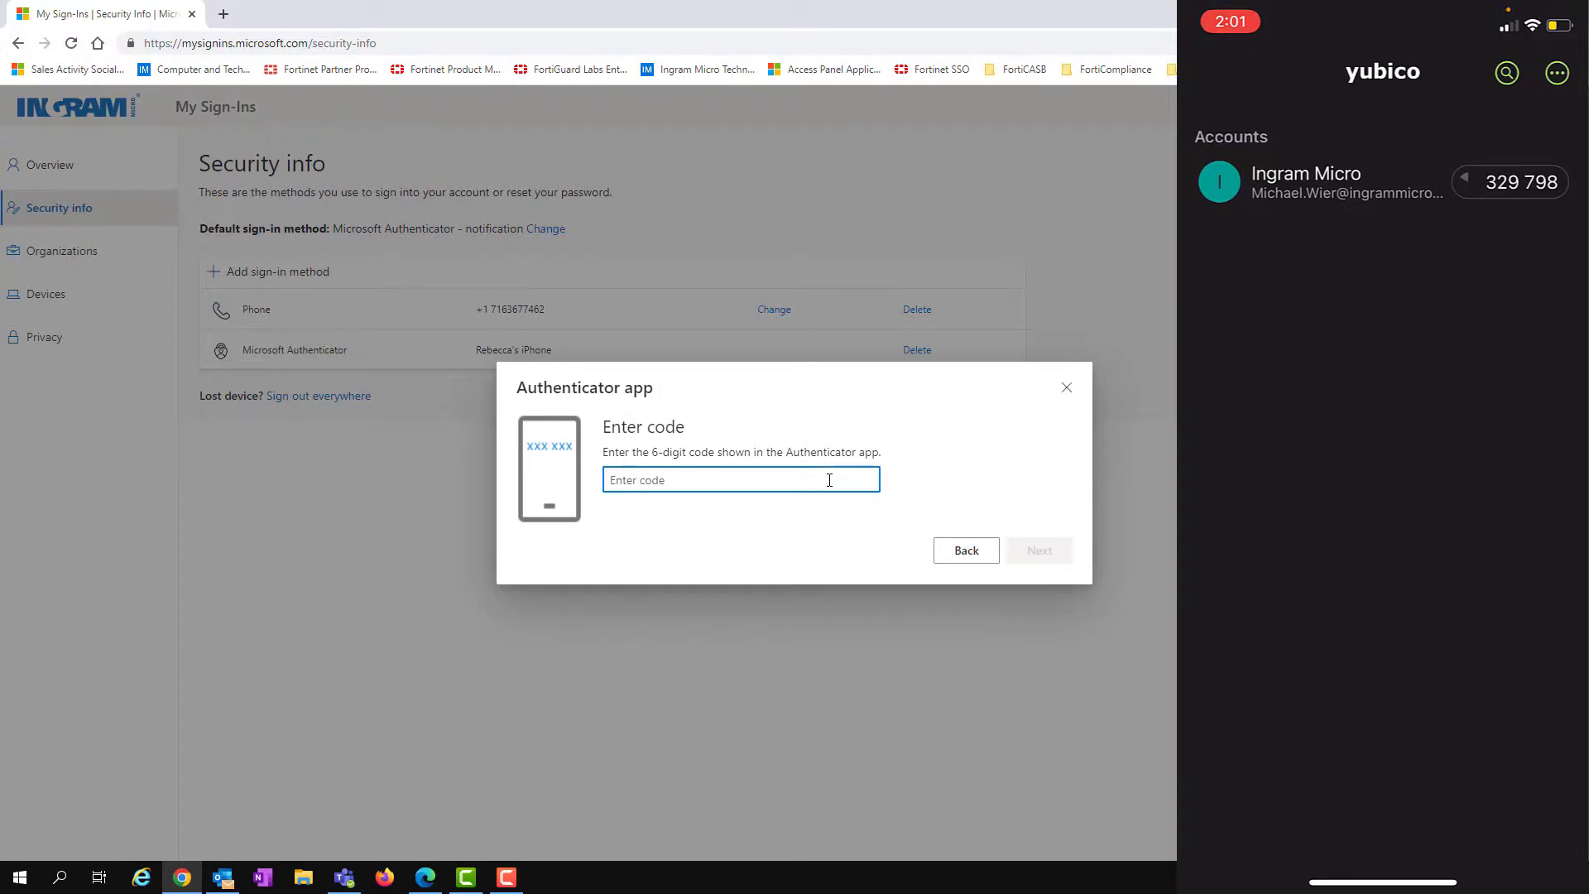
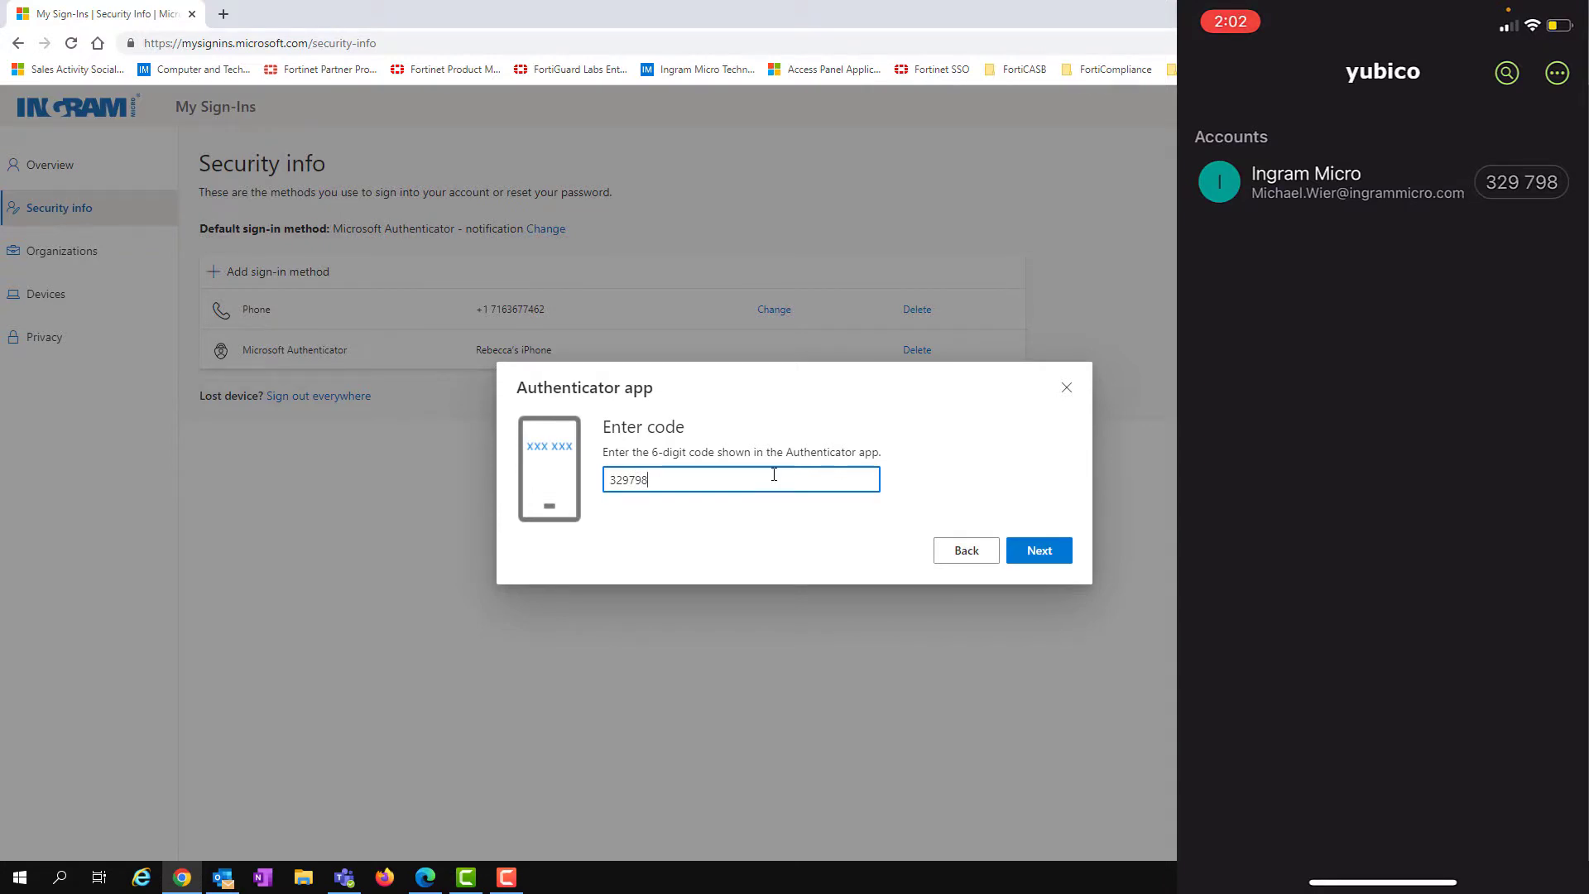
pyautogui.click(1044, 552)
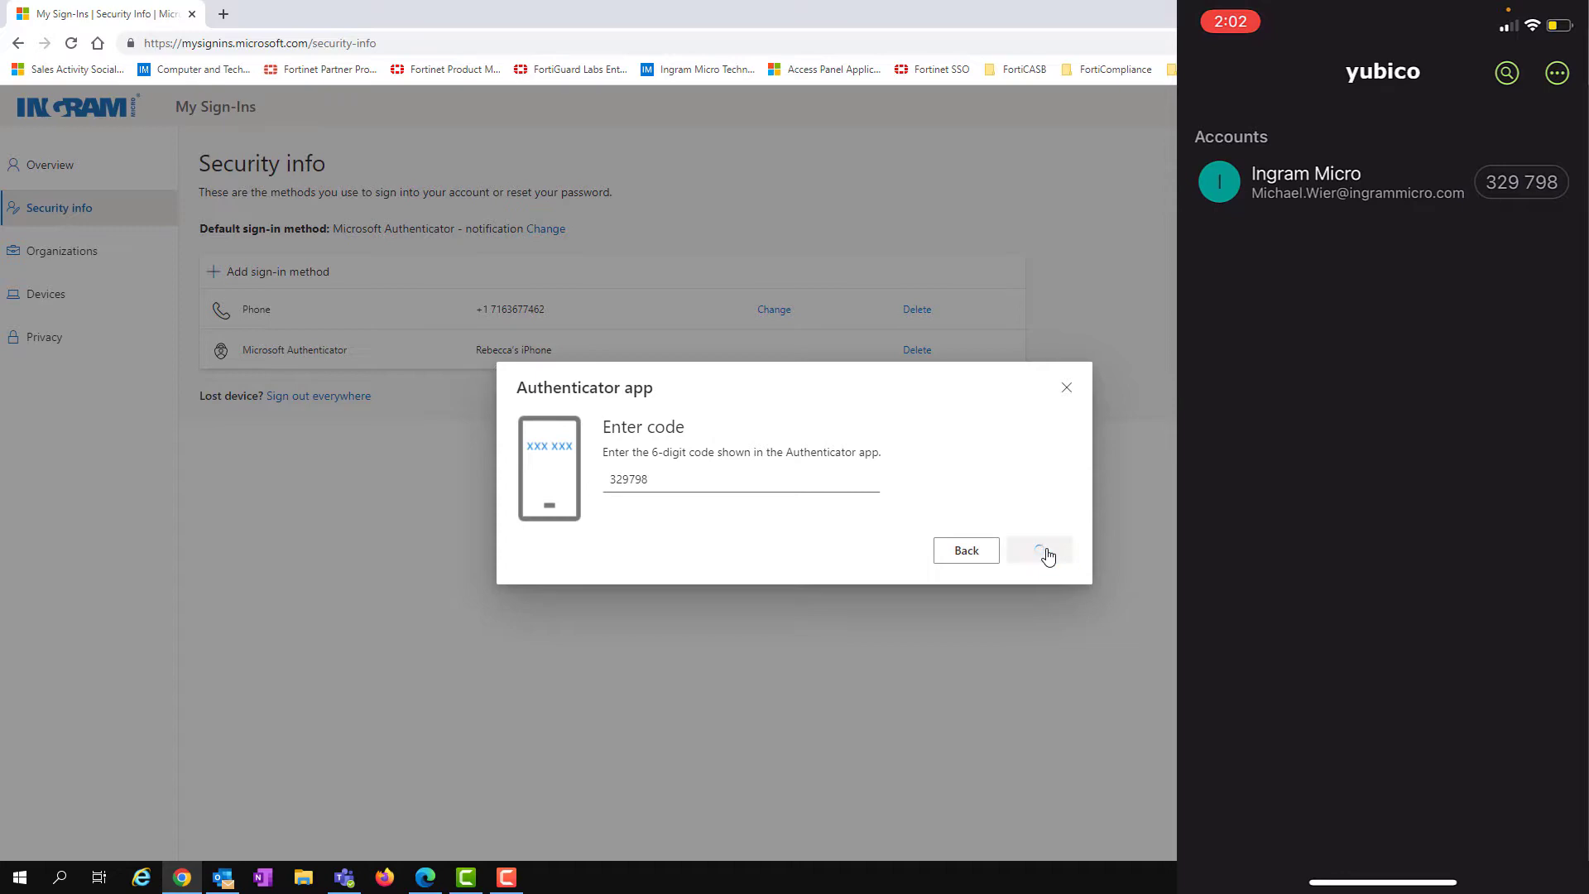